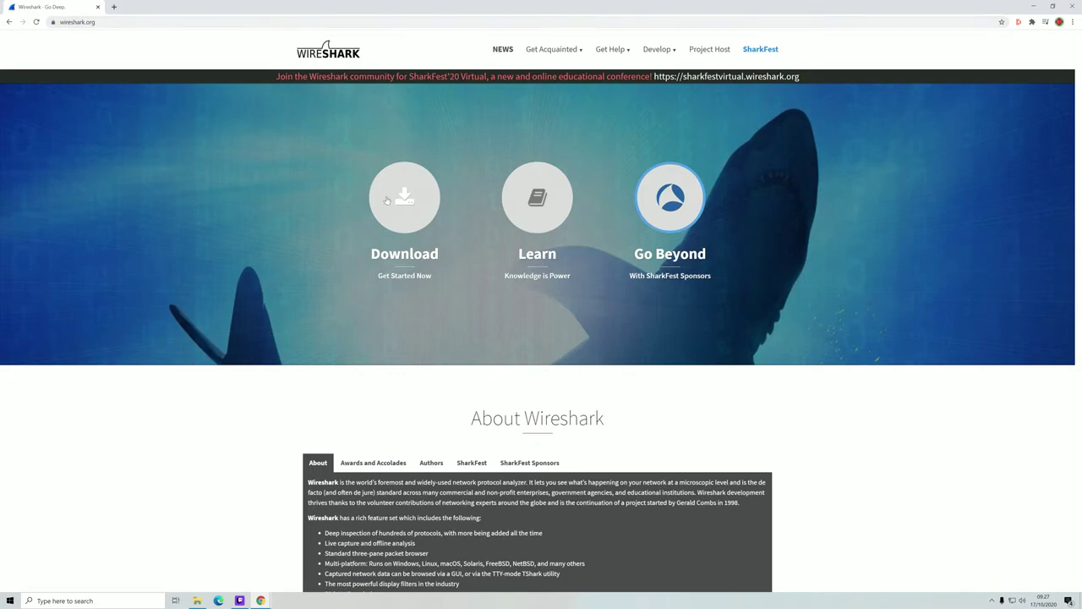
- Go to the Wireshark download section on wireshark.org
{"action": "left_click", "coordinate": [414, 200]}
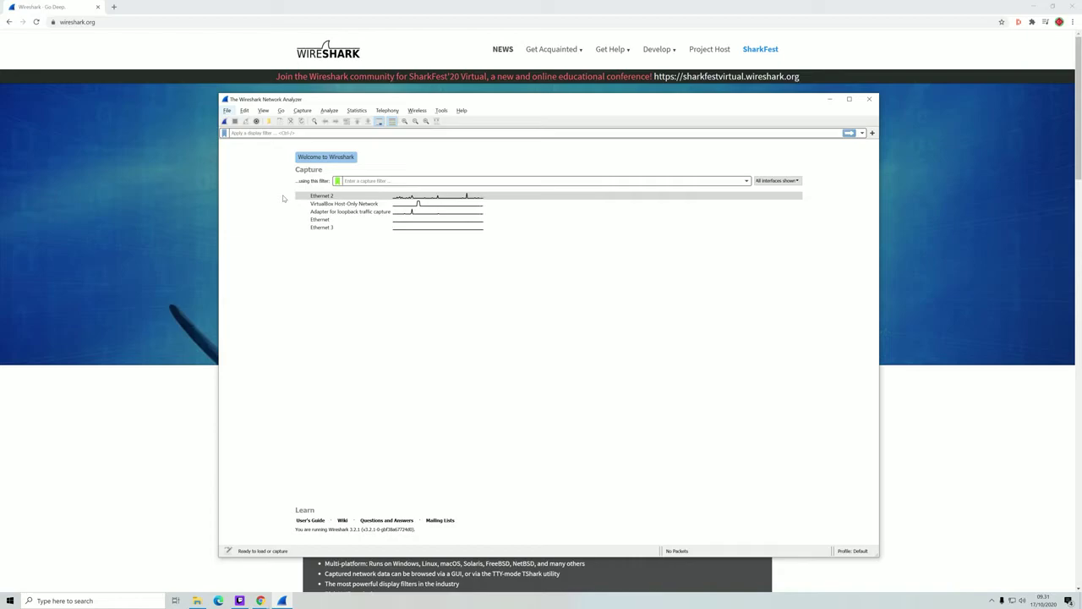
- Capture live traffic on Ethernet 2 and stop it, leaving 1689 packets
{"action": "left_click", "coordinate": [326, 200]}
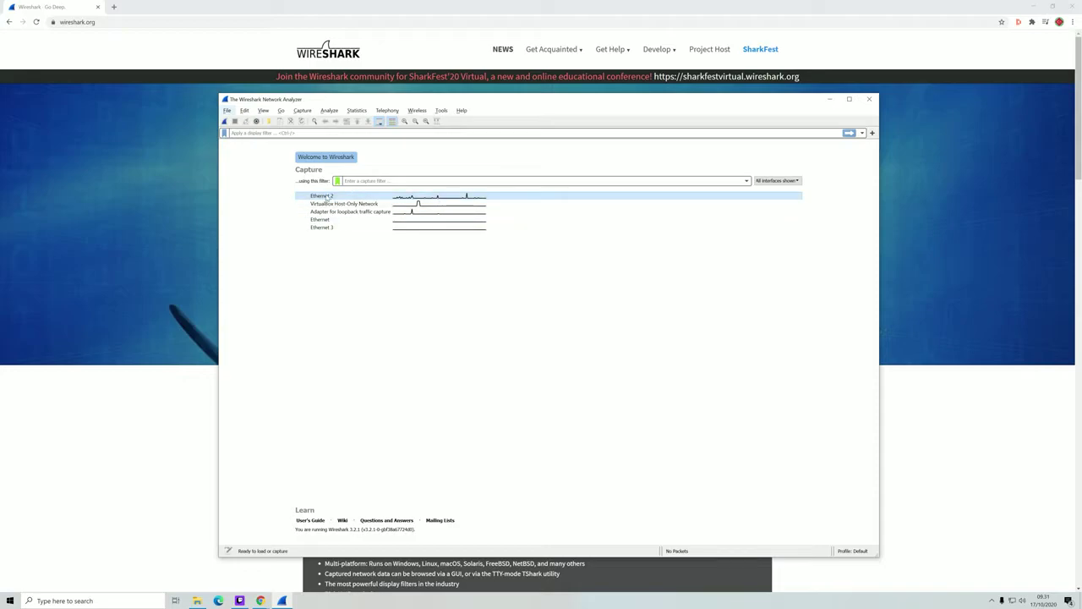
{"action": "double_click", "coordinate": [326, 200]}
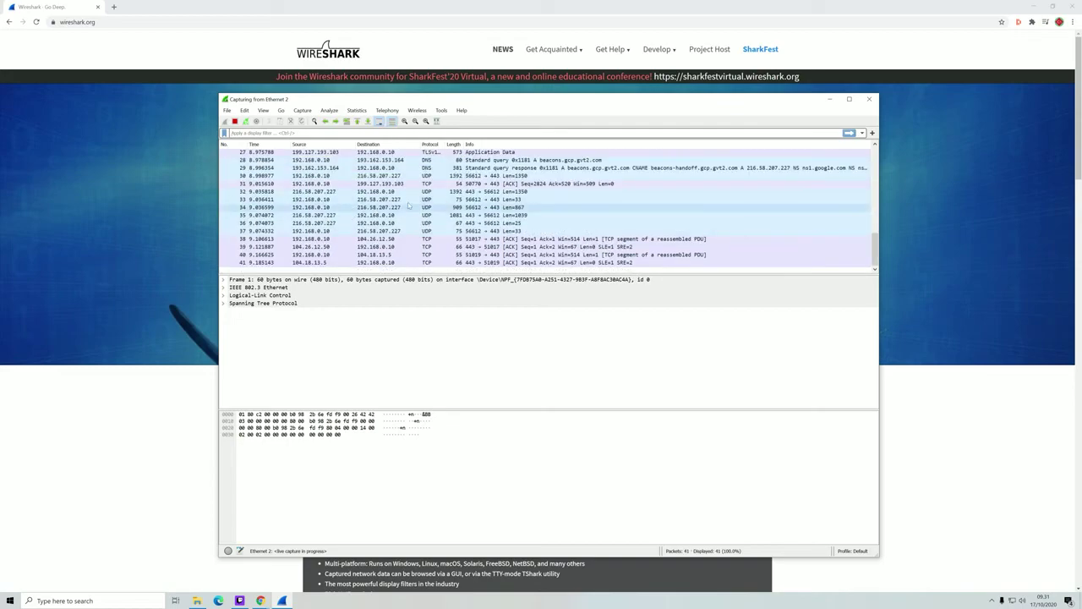
{"action": "left_click", "coordinate": [235, 121]}
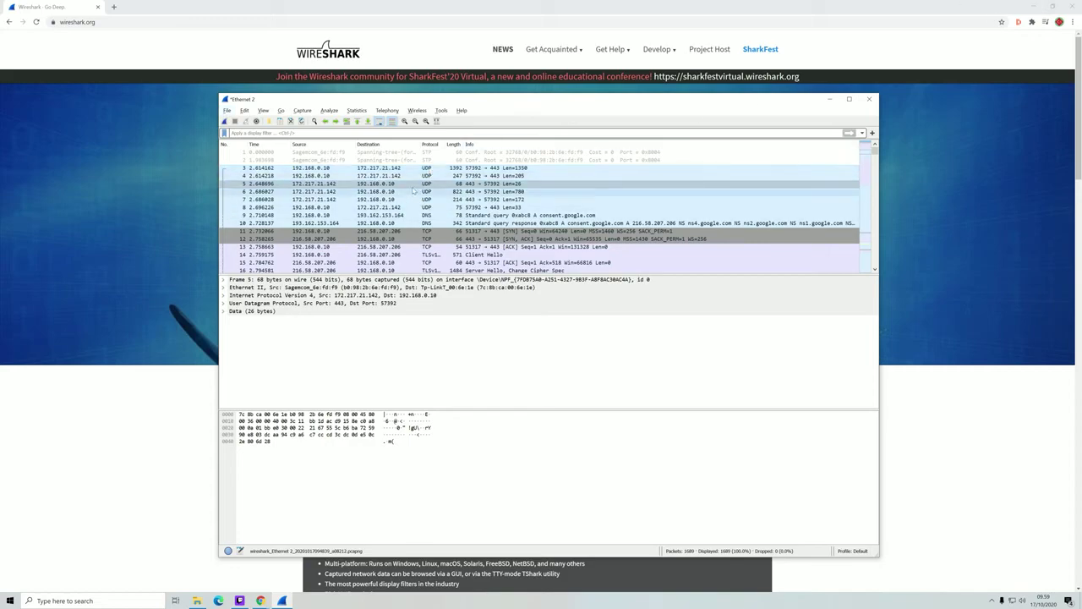
{"action": "scroll", "coordinate": [427, 193], "scroll_direction": "down", "scroll_amount": 16}
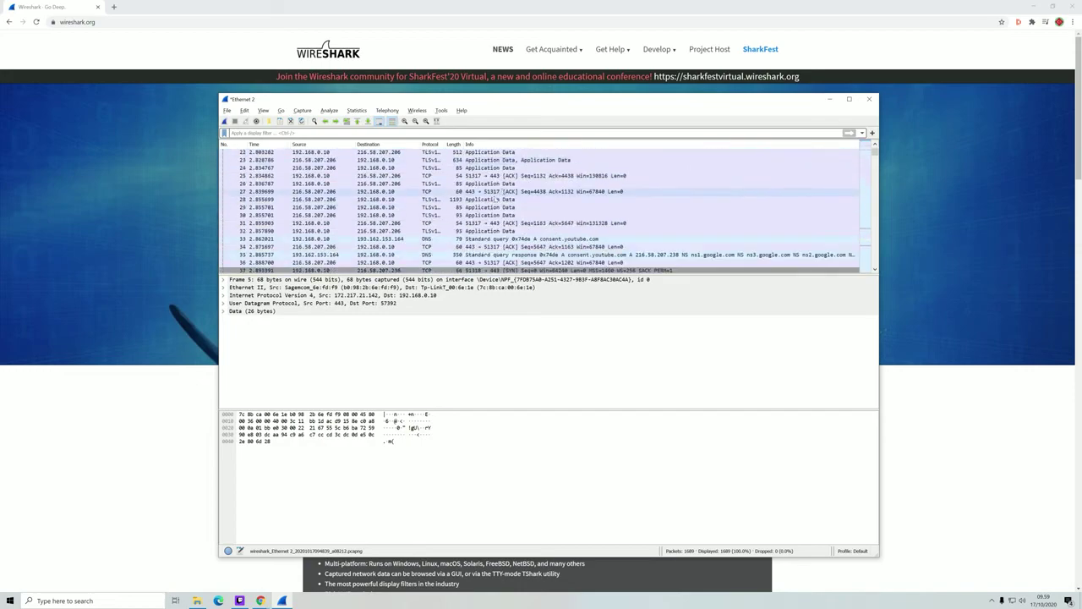
{"action": "scroll", "coordinate": [438, 193], "scroll_direction": "down", "scroll_amount": 20}
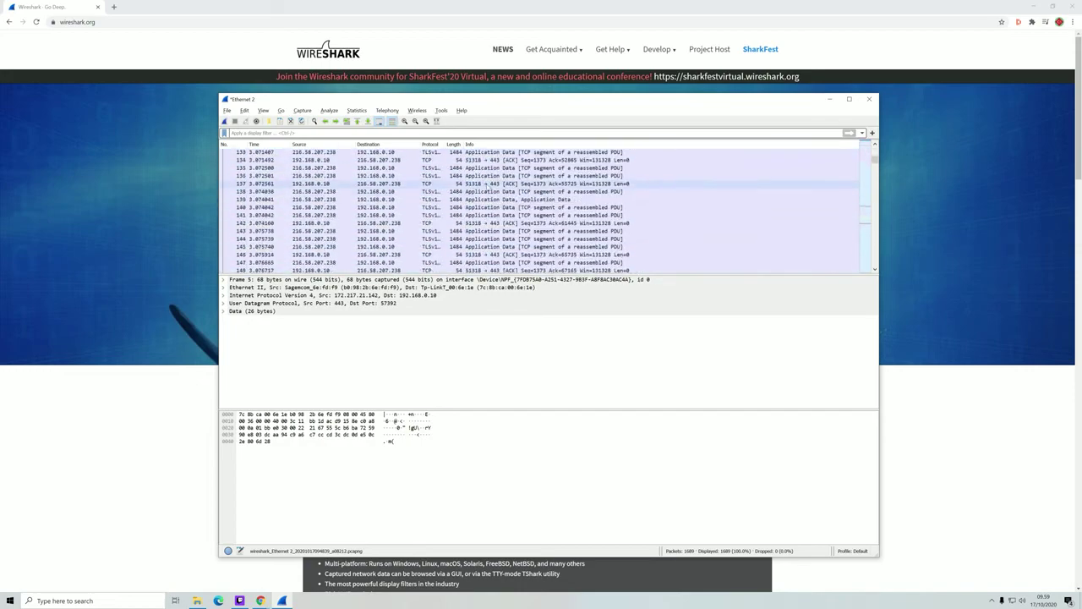
{"action": "scroll", "coordinate": [498, 192], "scroll_direction": "down", "scroll_amount": 14}
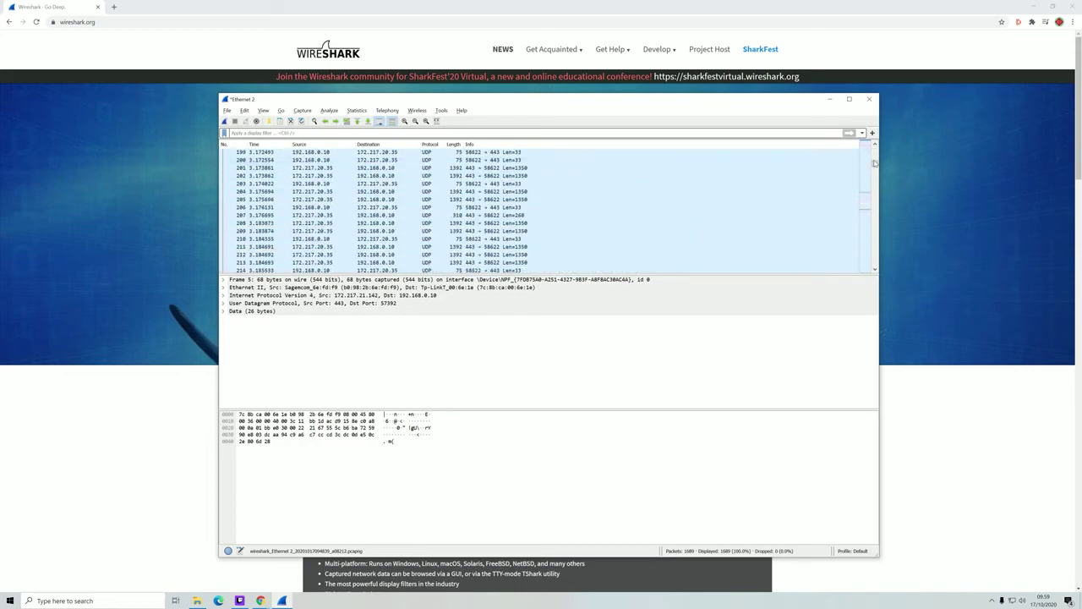
{"action": "left_click_drag", "start_coordinate": [874, 164], "coordinate": [867, 111]}
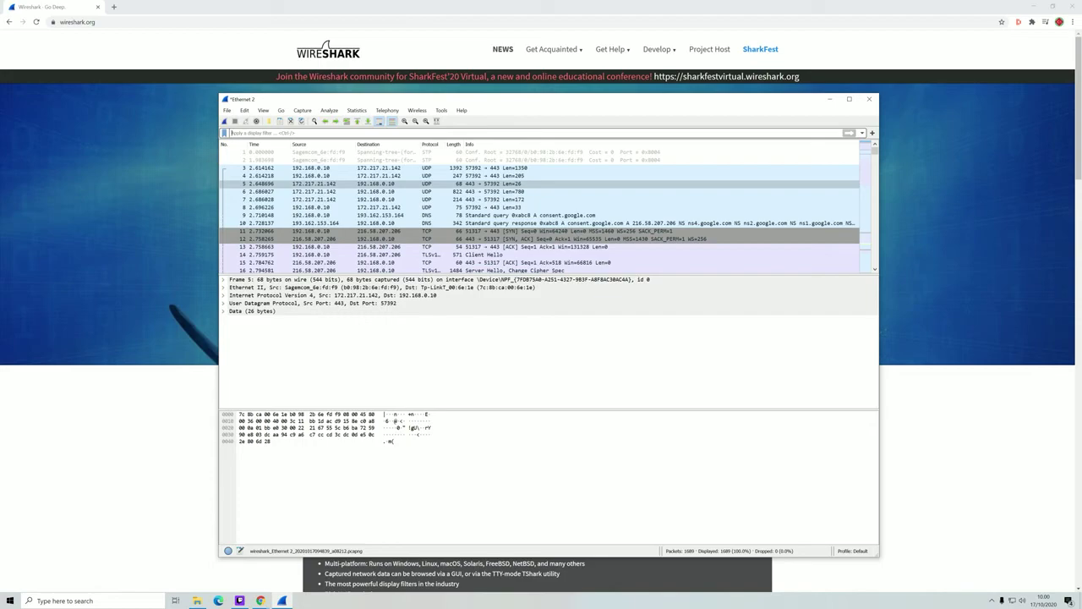
- Apply the 'tcp' display filter and scroll through the TCP packets
{"action": "type", "text": "tcp"}
{"action": "key", "text": "Return"}
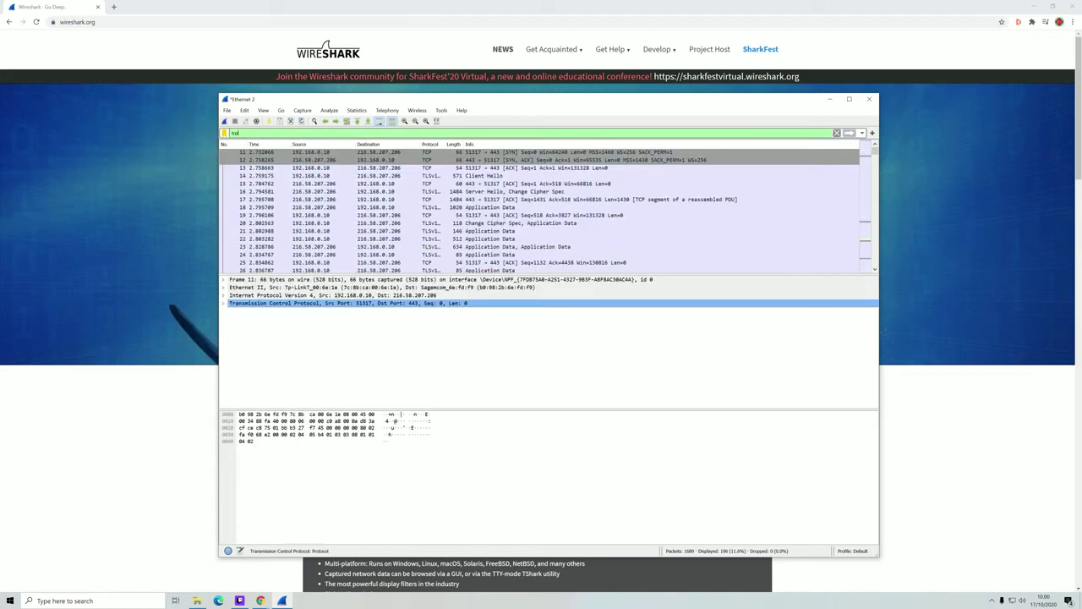
{"action": "scroll", "coordinate": [433, 230], "scroll_direction": "down", "scroll_amount": 3}
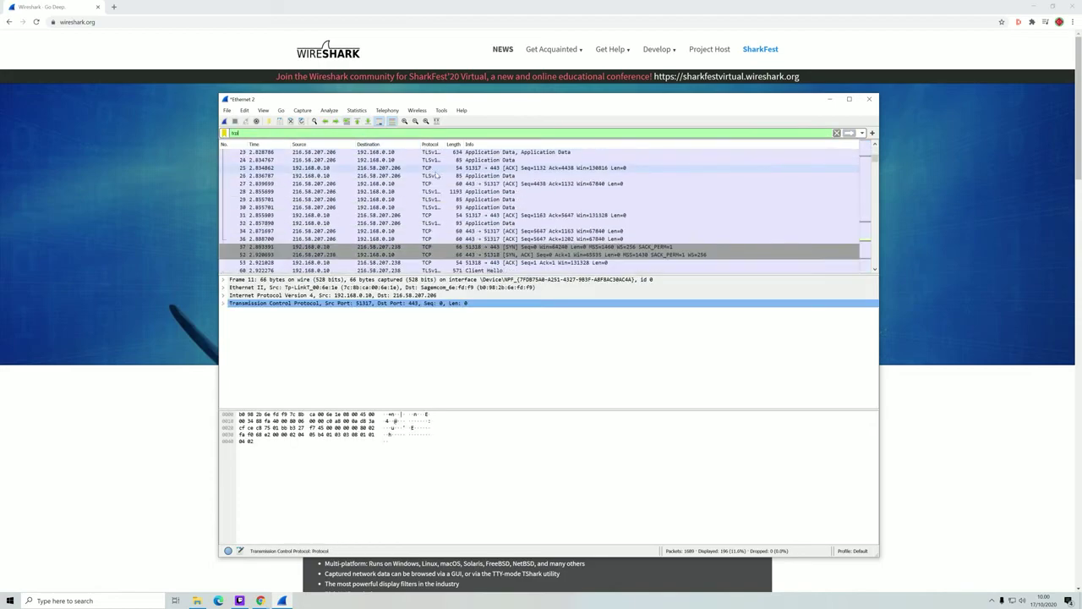
{"action": "scroll", "coordinate": [433, 230], "scroll_direction": "up", "scroll_amount": 3}
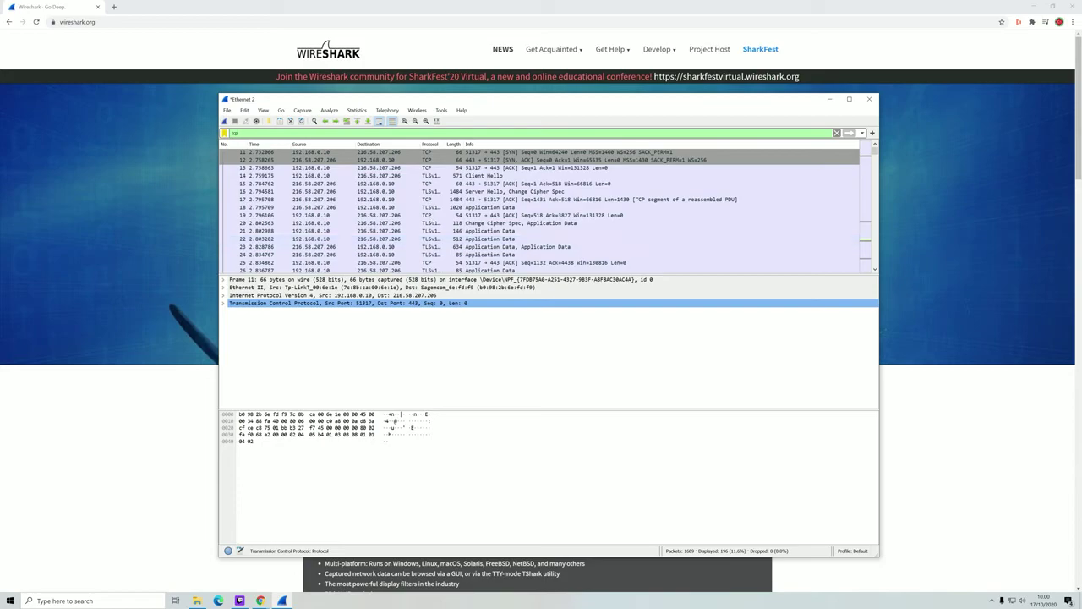
- Switch the display filter to 'udp', clear it, and start a new capture
{"action": "key", "text": "BackSpace"}
{"action": "key", "text": "BackSpace"}
{"action": "key", "text": "BackSpace"}
{"action": "type", "text": "udp"}
{"action": "key", "text": "Return"}
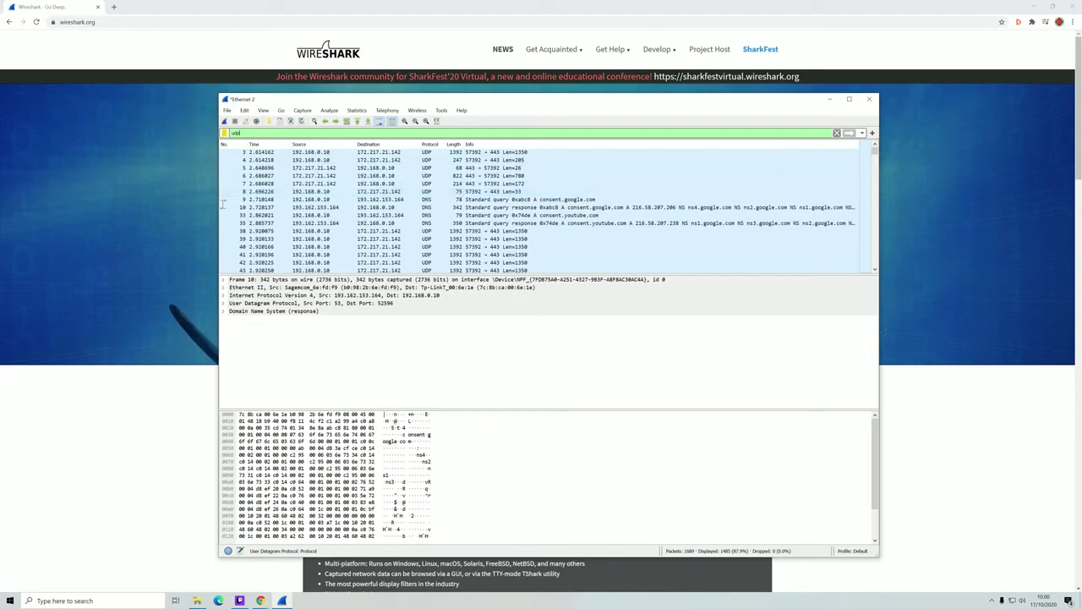
{"action": "key", "text": "BackSpace"}
{"action": "key", "text": "BackSpace"}
{"action": "key", "text": "BackSpace"}
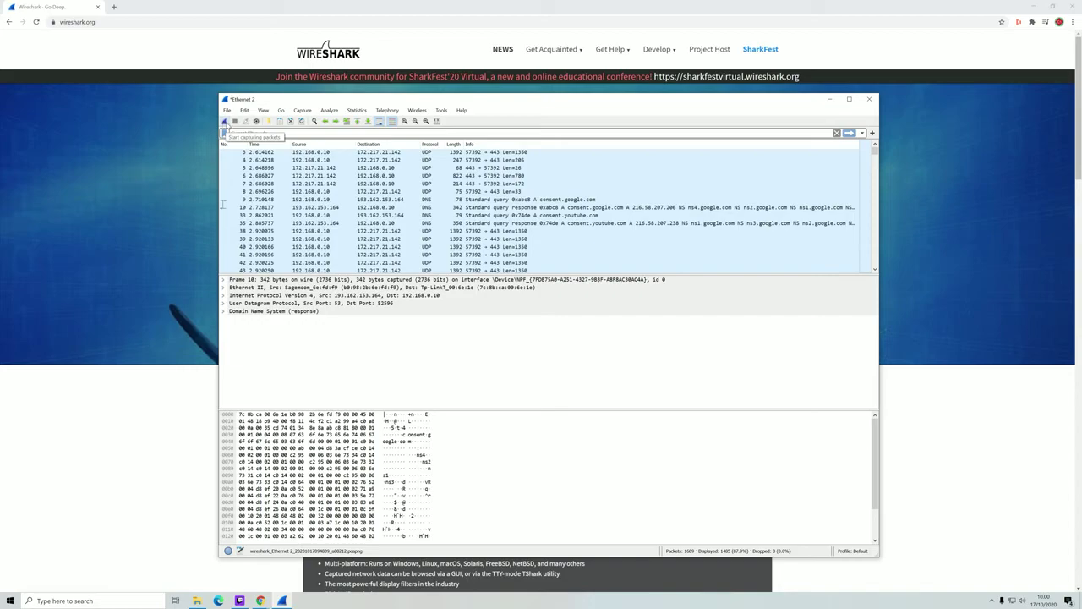
{"action": "left_click", "coordinate": [225, 123]}
- Start a fresh capture without saving, then load YouTube in a Chrome incognito window
{"action": "left_click", "coordinate": [545, 310]}
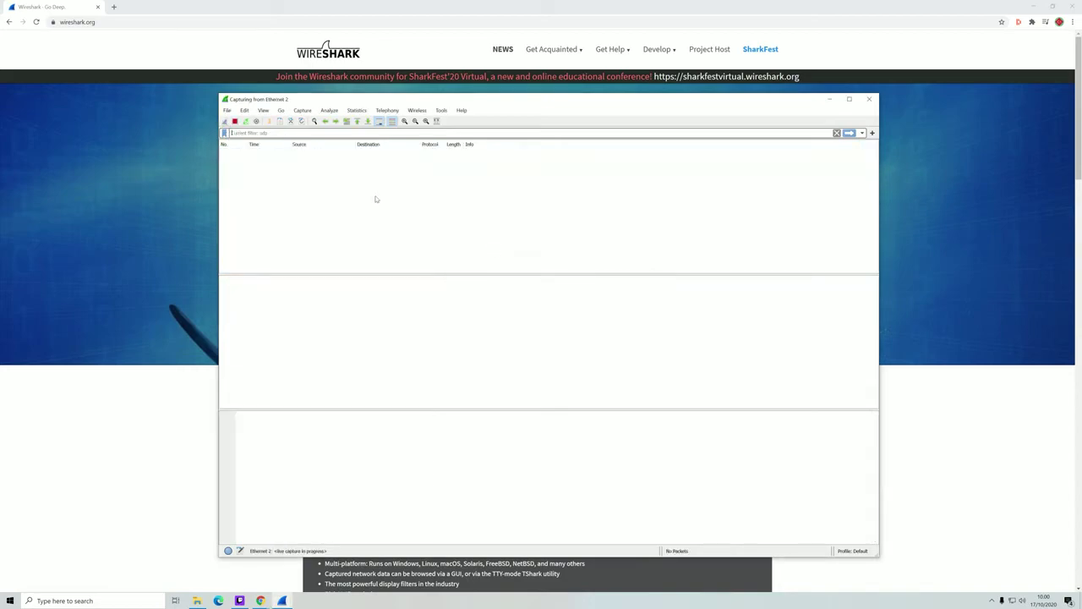
{"action": "left_click", "coordinate": [177, 399]}
{"action": "key", "text": "ctrl+shift+n"}
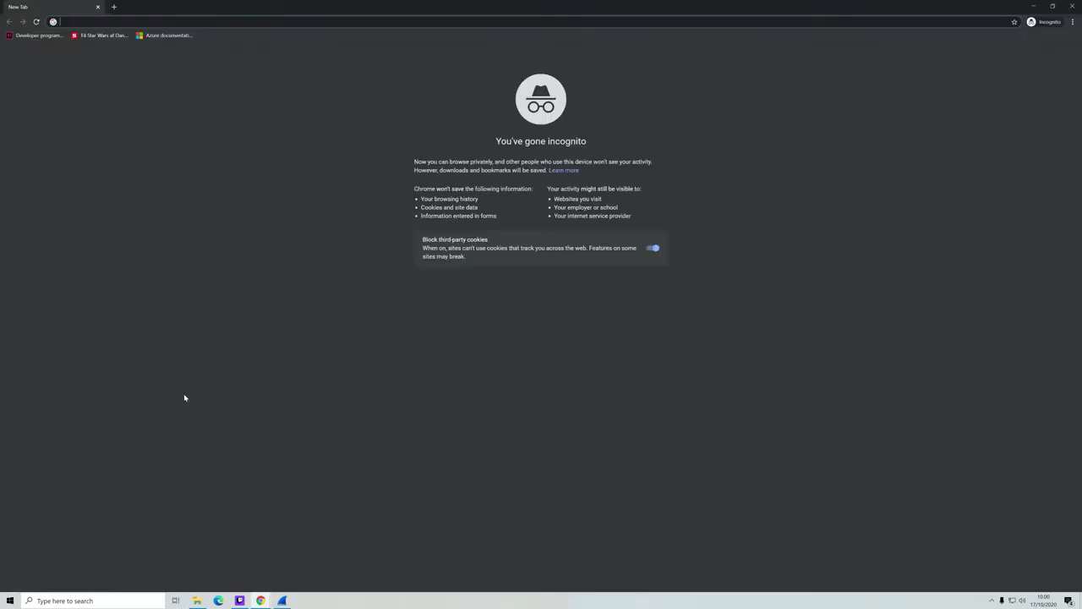
{"action": "type", "text": "you"}
{"action": "key", "text": "Return"}
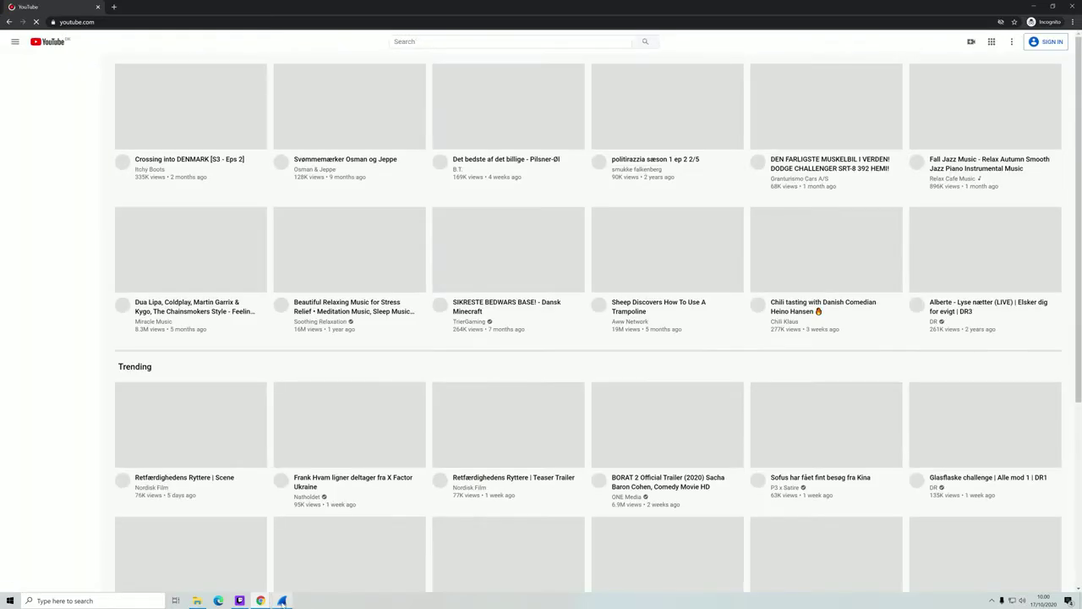
{"action": "left_click", "coordinate": [283, 600]}
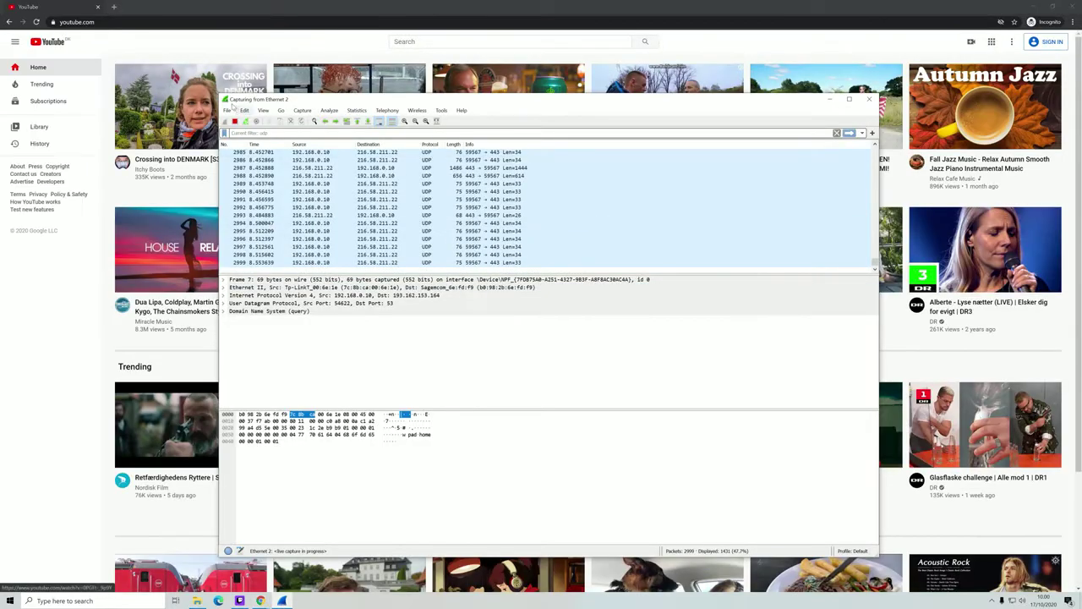
- Stop the capture and filter with 'tcp contains youtube', isolating one TLS Client Hello
{"action": "left_click", "coordinate": [234, 121]}
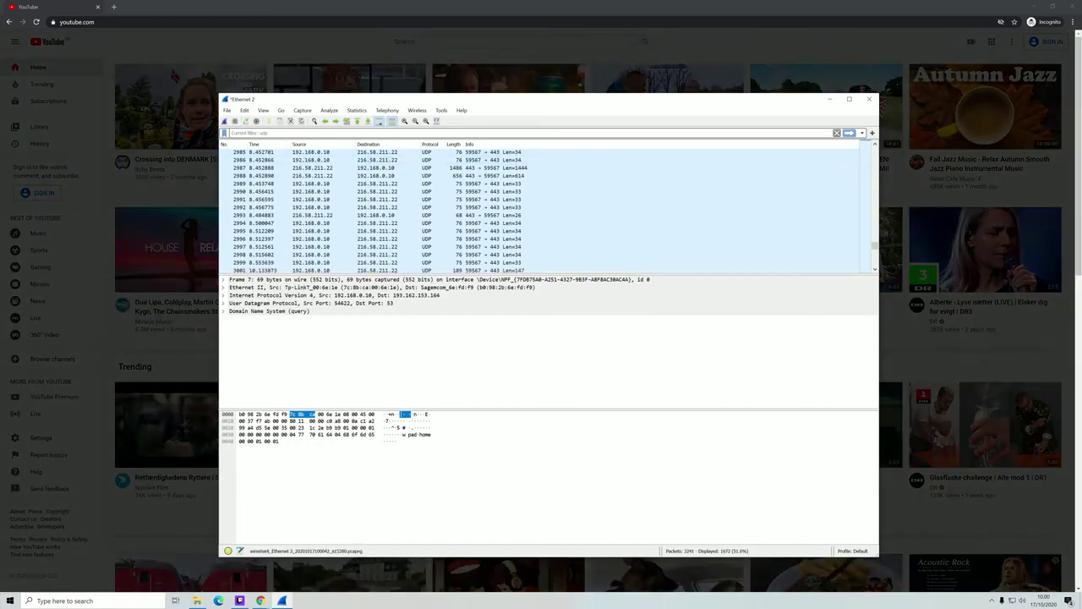
{"action": "type", "text": "tcp contr"}
{"action": "type", "text": "ins youtube"}
{"action": "key", "text": "Return"}
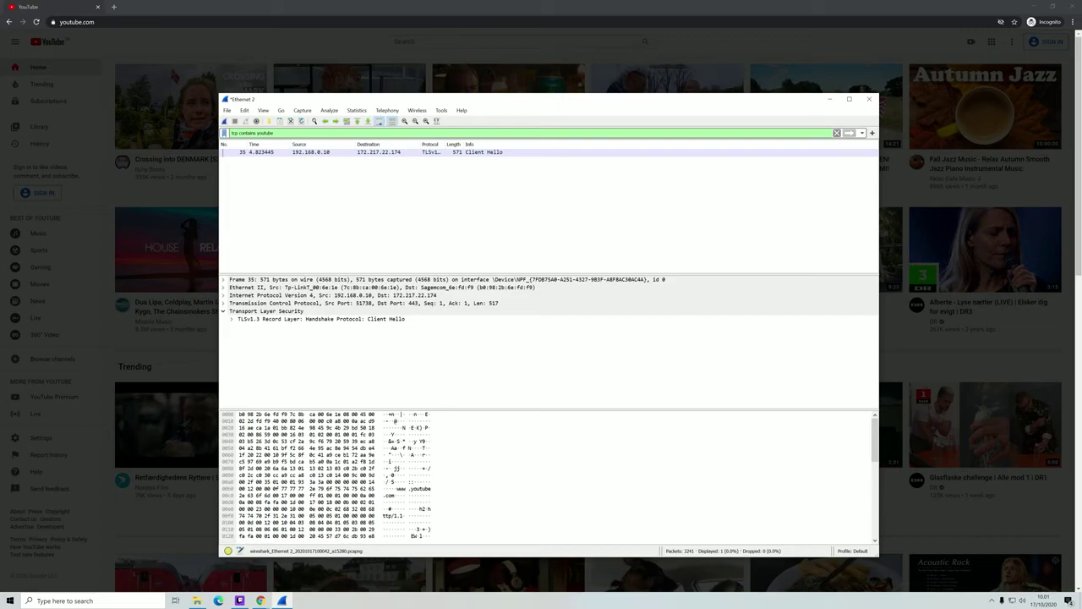
{"action": "key", "text": "shift+Left"}
{"action": "key", "text": "shift+Left"}
{"action": "key", "text": "shift+Left"}
{"action": "key", "text": "shift+Left"}
{"action": "key", "text": "shift+Left"}
{"action": "key", "text": "shift+Left"}
{"action": "key", "text": "shift+Left"}
{"action": "key", "text": "shift+Left"}
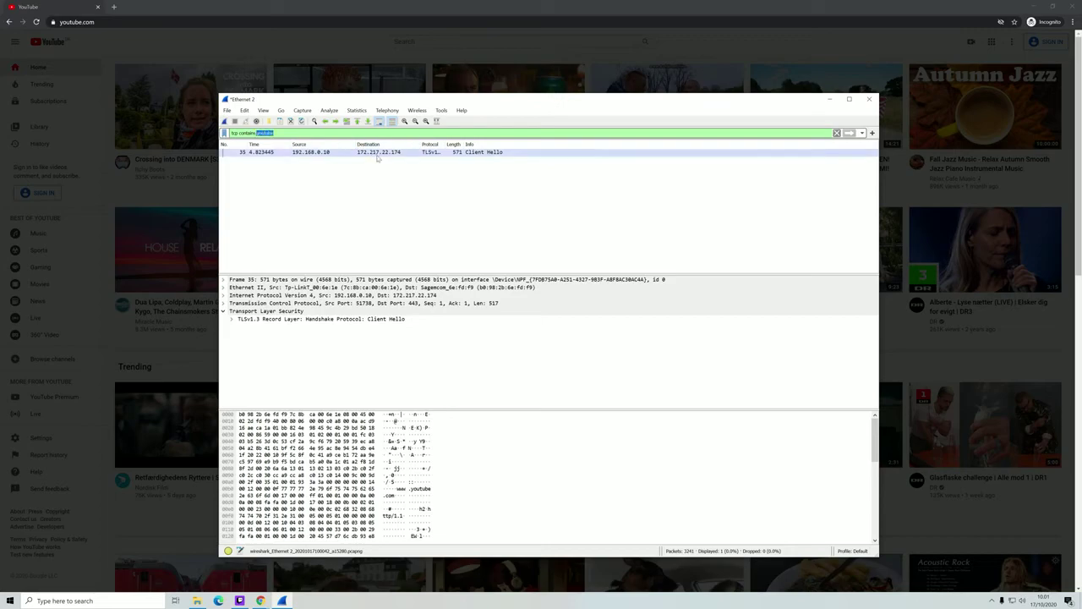
{"action": "left_click", "coordinate": [379, 154]}
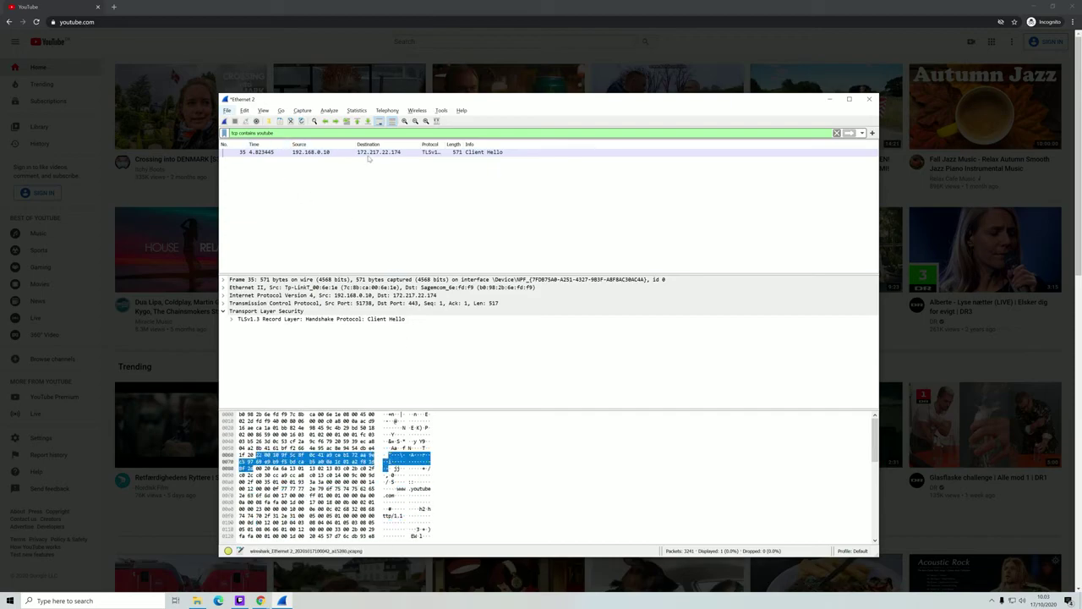
- Replace the filter with ip.addr == 172.217.22.174 and apply it
{"action": "triple_click", "coordinate": [254, 133]}
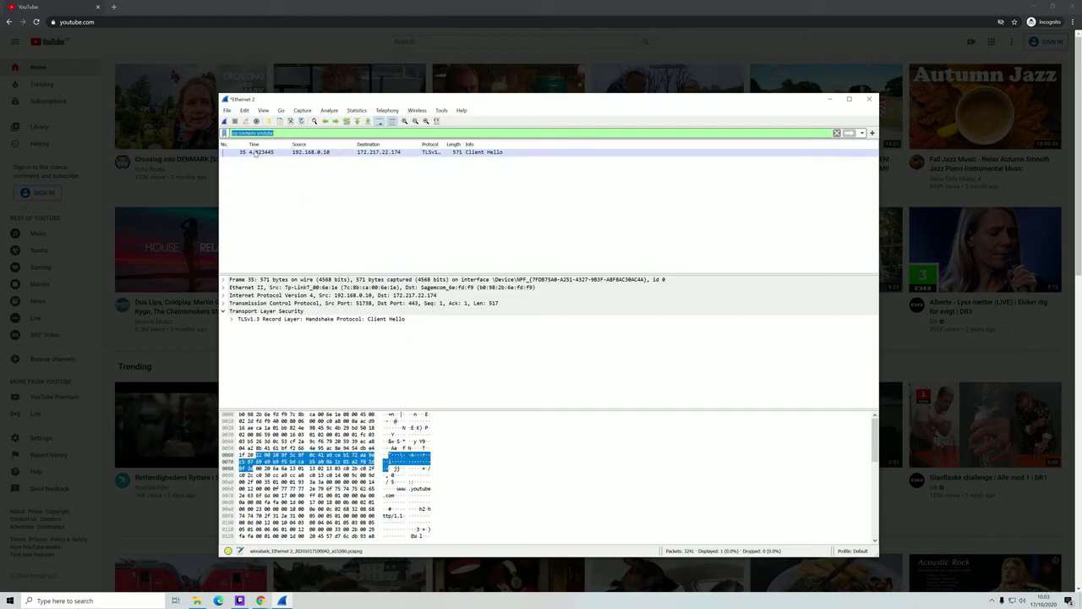
{"action": "type", "text": "ip.adrr"}
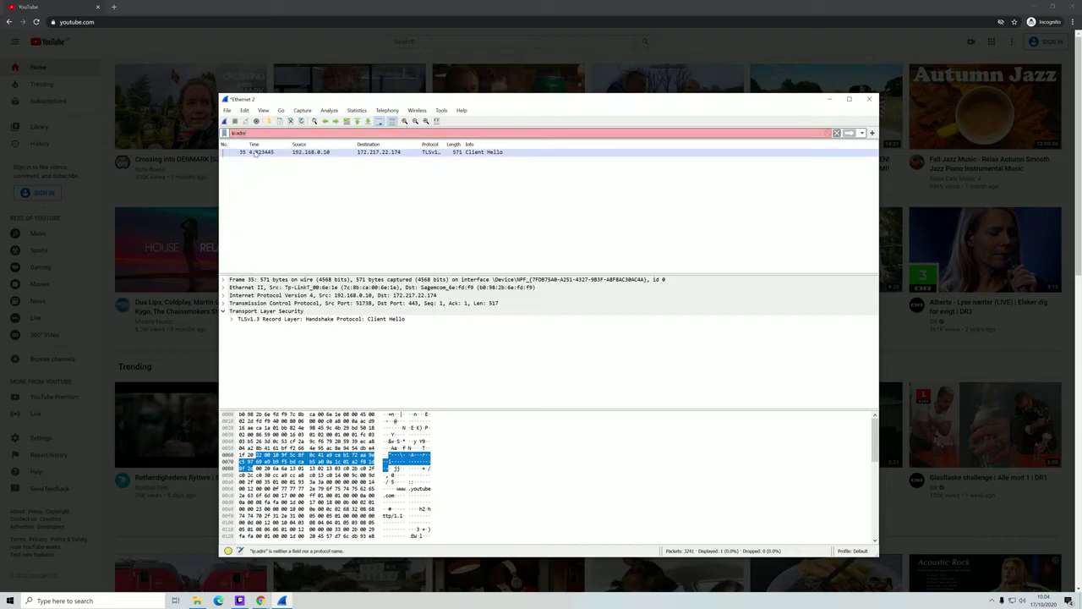
{"action": "key", "text": "BackSpace"}
{"action": "key", "text": "BackSpace"}
{"action": "left_click", "coordinate": [251, 147]}
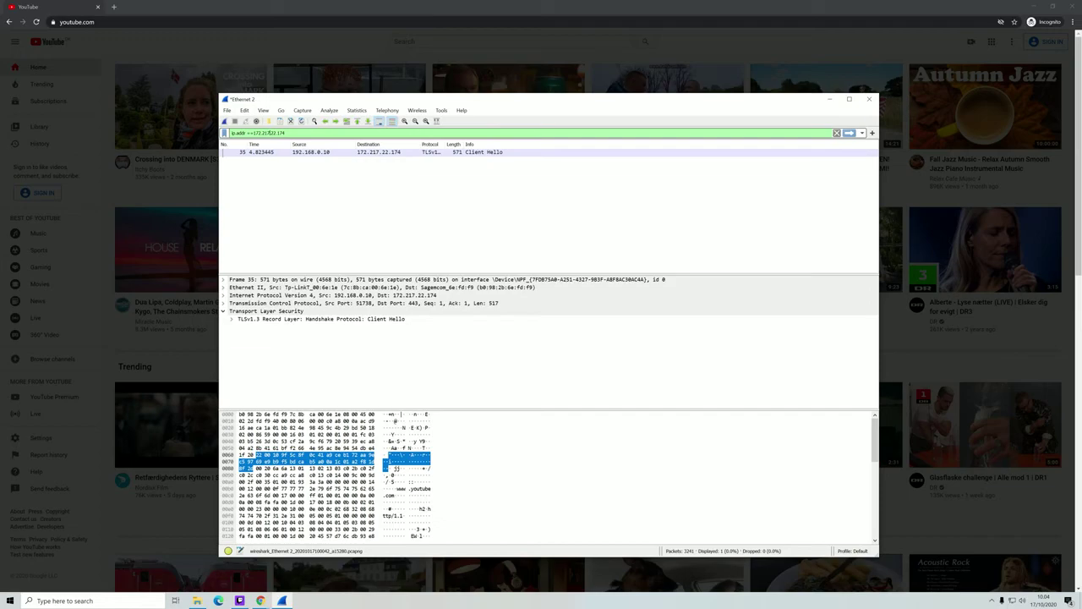
{"action": "key", "text": "Return"}
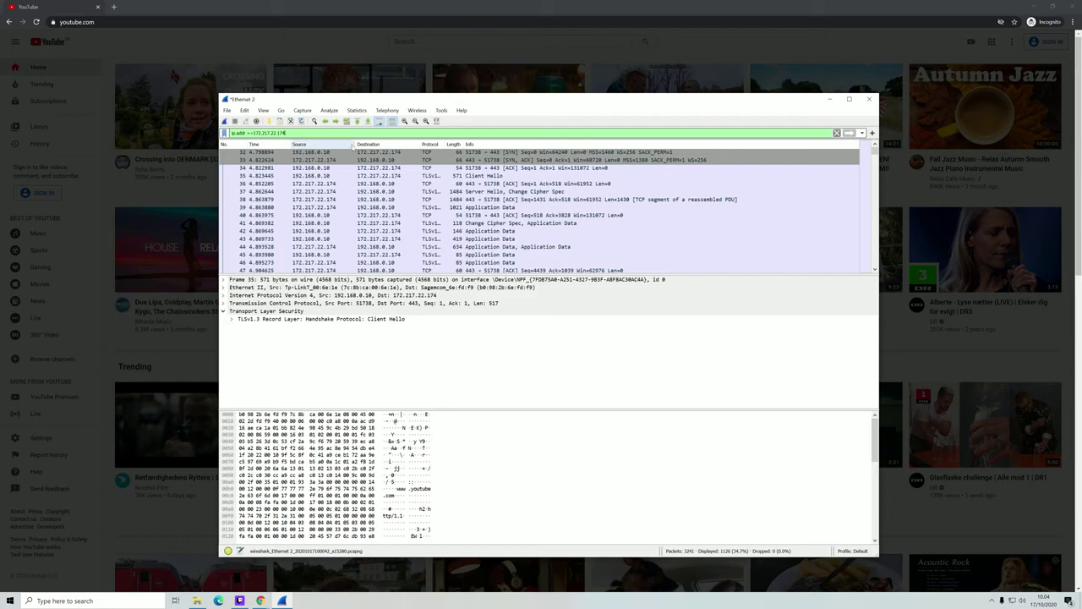
{"action": "scroll", "coordinate": [313, 203], "scroll_direction": "down", "scroll_amount": 3}
{"action": "scroll", "coordinate": [313, 203], "scroll_direction": "down", "scroll_amount": 1}
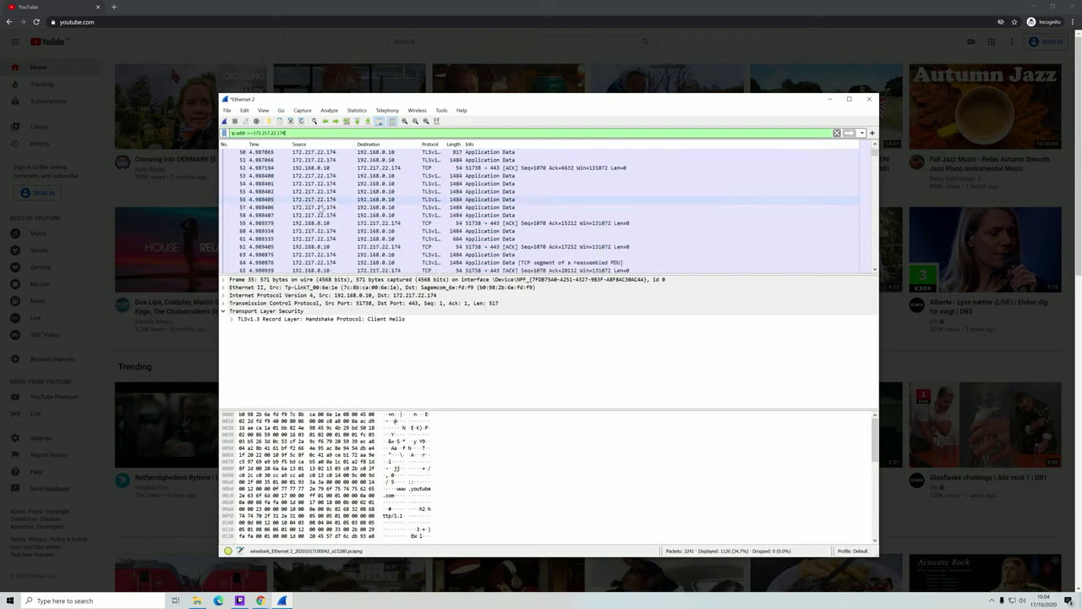
{"action": "scroll", "coordinate": [321, 194], "scroll_direction": "up", "scroll_amount": 4}
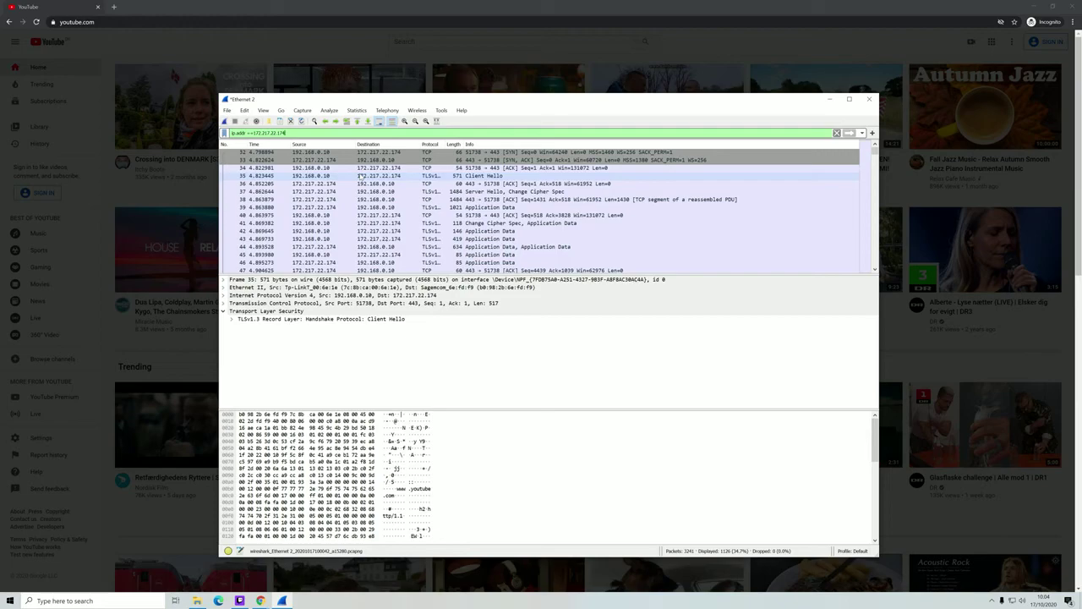
- Inspect packets 36 and 56, highlighting packet 56's encrypted application data bytes
{"action": "left_click", "coordinate": [318, 184]}
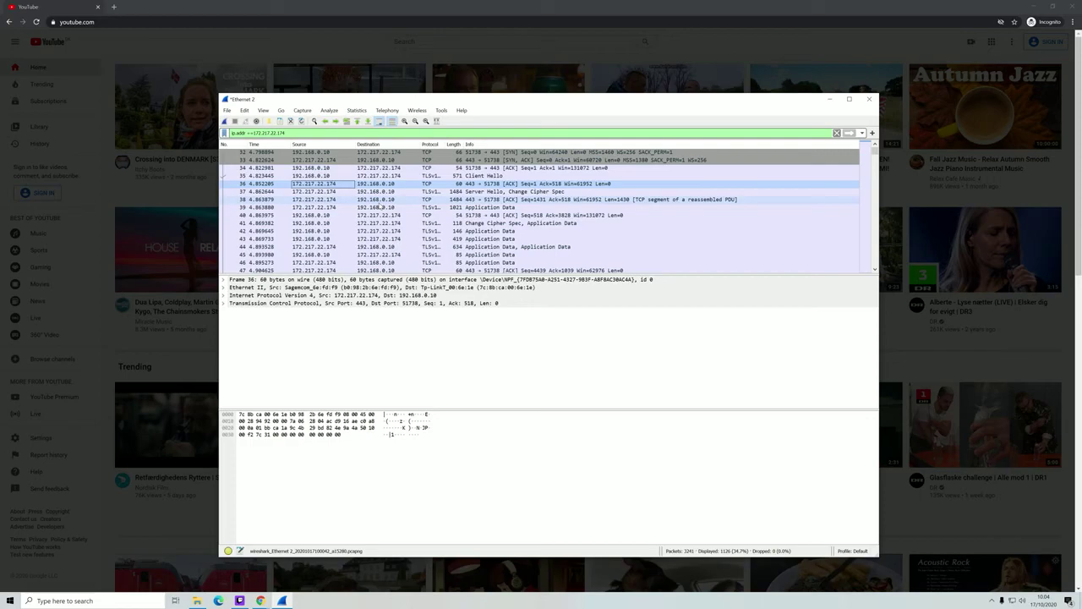
{"action": "scroll", "coordinate": [369, 198], "scroll_direction": "down", "scroll_amount": 20}
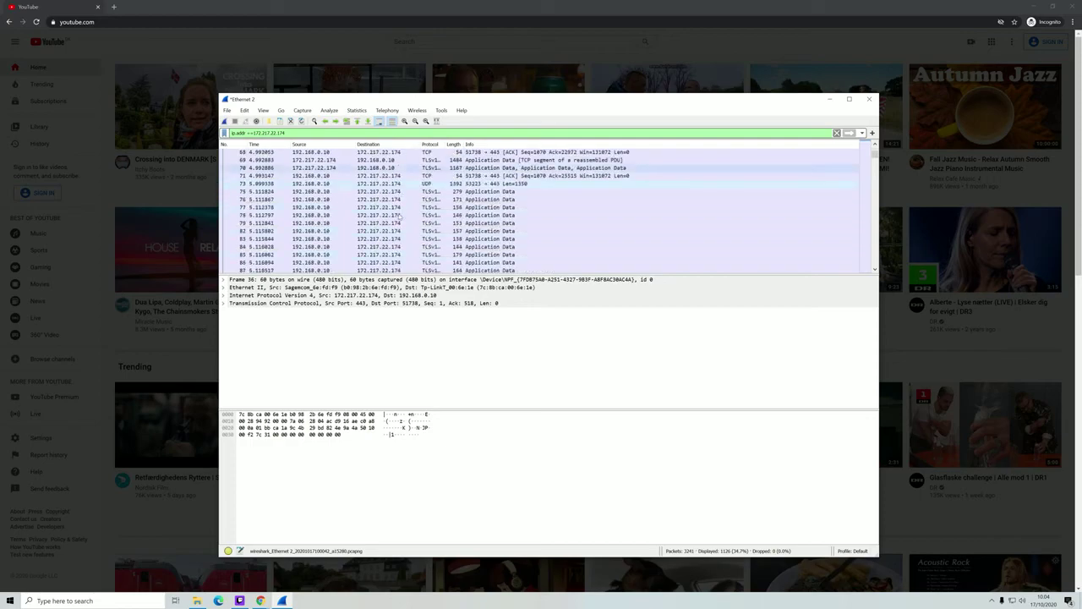
{"action": "scroll", "coordinate": [414, 228], "scroll_direction": "up", "scroll_amount": 20}
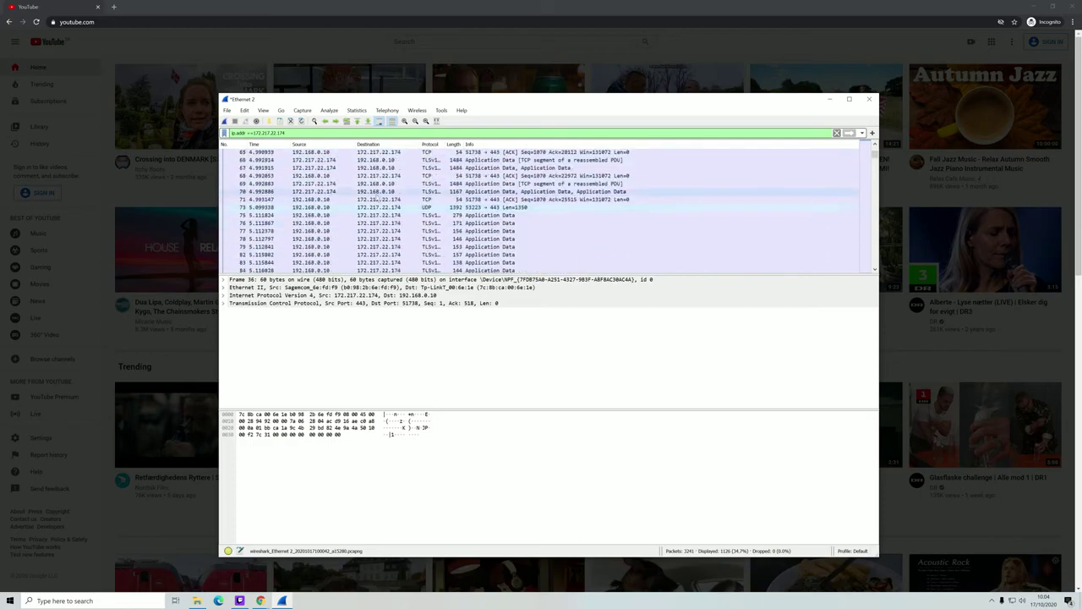
{"action": "left_click", "coordinate": [376, 223]}
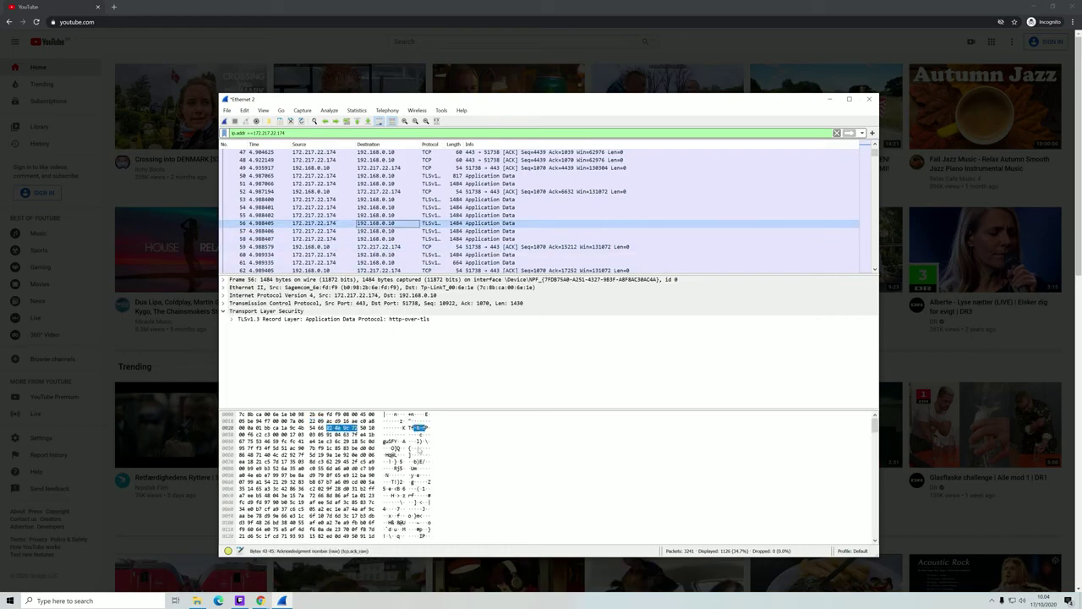
{"action": "left_click", "coordinate": [313, 417]}
{"action": "scroll", "coordinate": [415, 471], "scroll_direction": "down", "scroll_amount": 20}
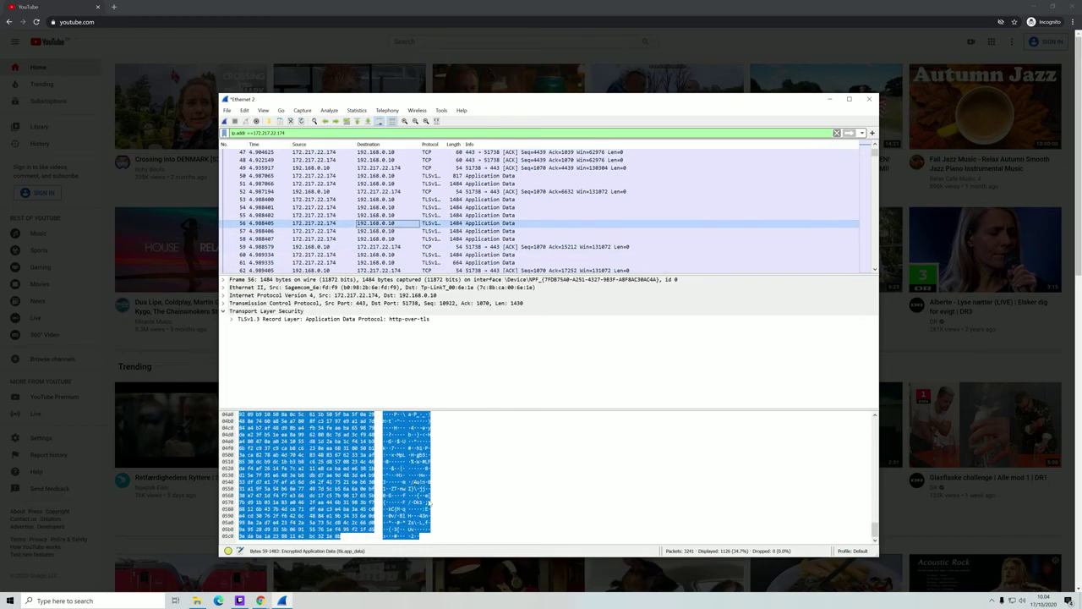
{"action": "scroll", "coordinate": [421, 517], "scroll_direction": "up", "scroll_amount": 17}
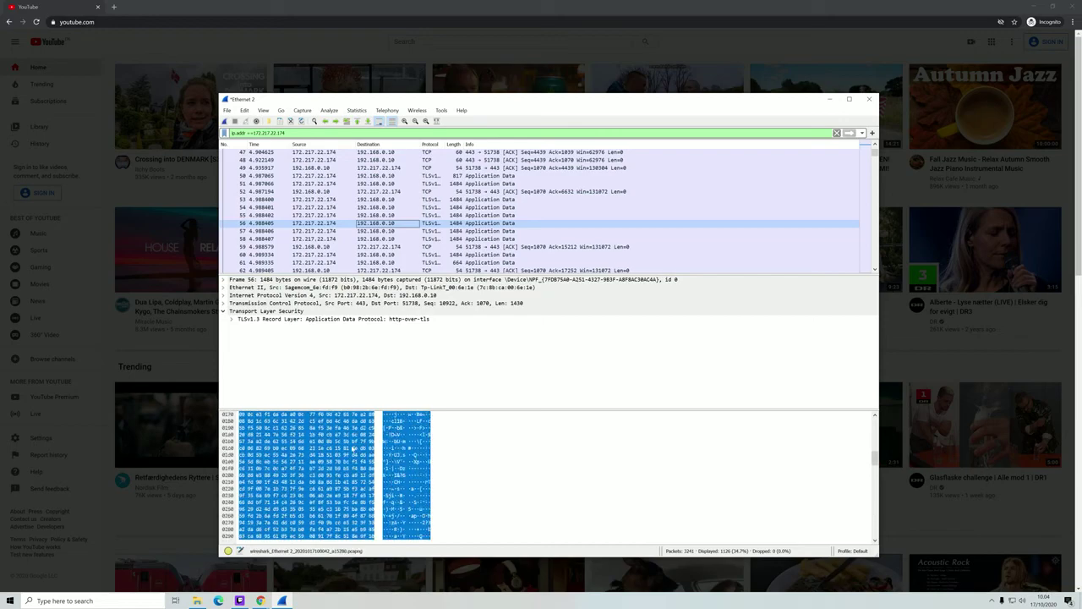
- Examine packet 56's Frame, Transmission Control Protocol and Timestamps details
{"action": "left_click", "coordinate": [224, 279]}
{"action": "scroll", "coordinate": [256, 337], "scroll_direction": "down", "scroll_amount": 3}
{"action": "scroll", "coordinate": [254, 337], "scroll_direction": "up", "scroll_amount": 3}
{"action": "left_click", "coordinate": [224, 279]}
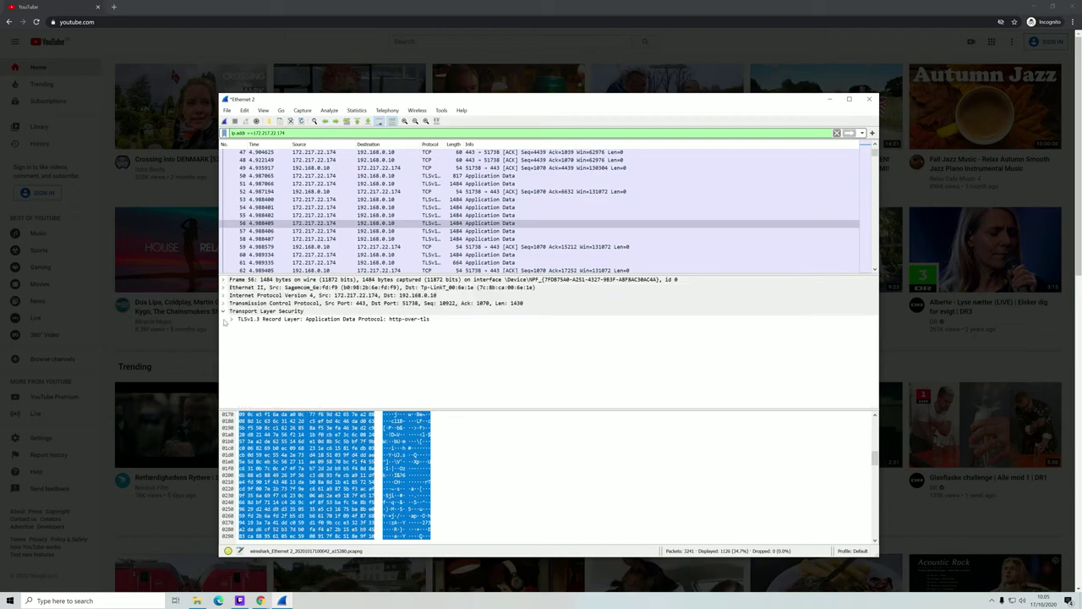
{"action": "left_click", "coordinate": [224, 302]}
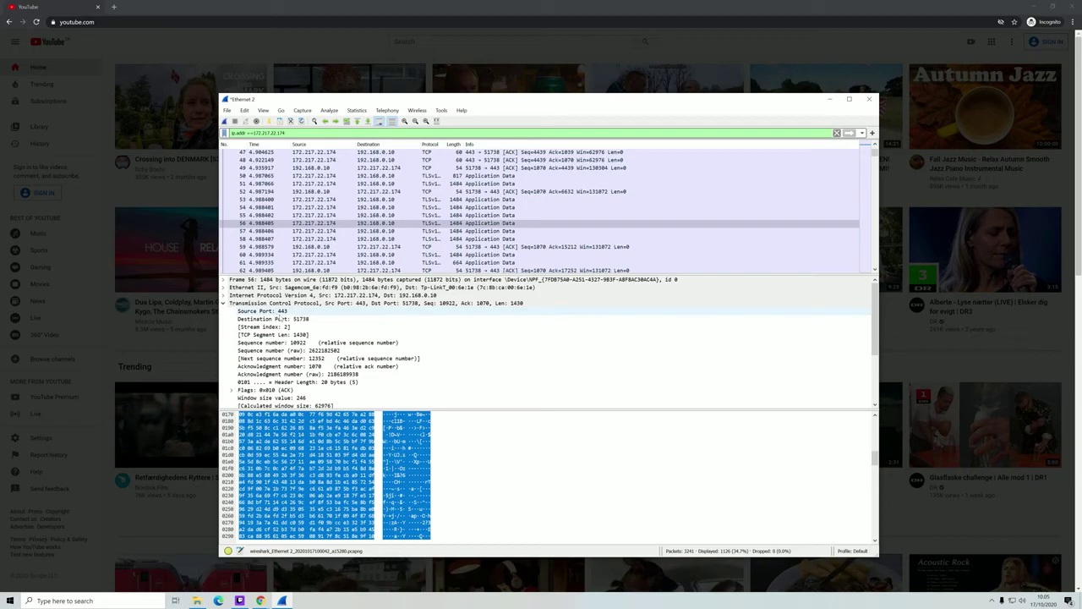
{"action": "scroll", "coordinate": [285, 326], "scroll_direction": "down", "scroll_amount": 1}
{"action": "scroll", "coordinate": [285, 327], "scroll_direction": "down", "scroll_amount": 2}
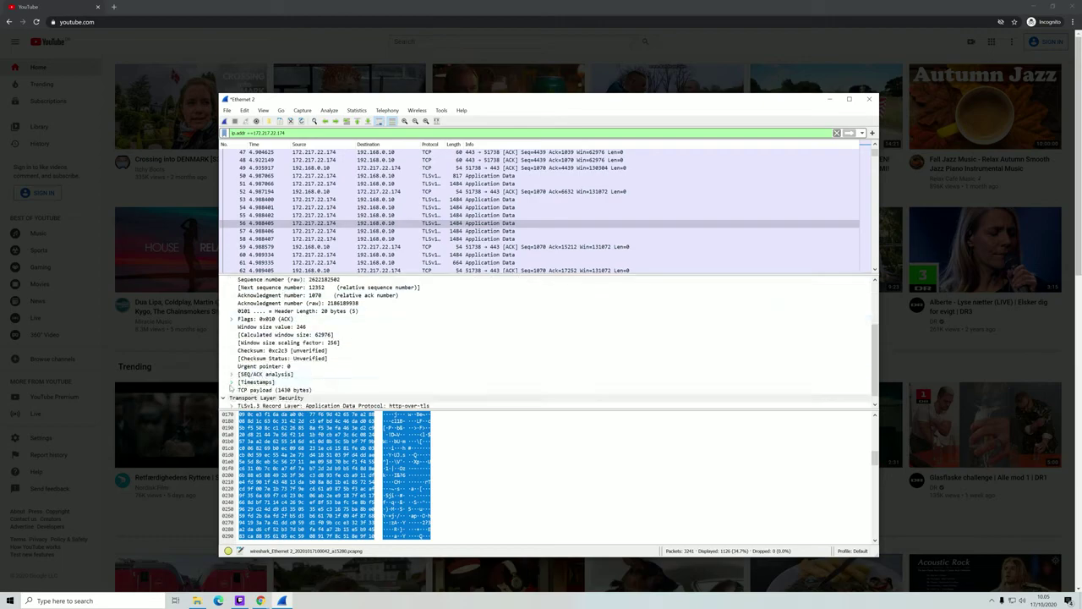
{"action": "left_click", "coordinate": [232, 382]}
{"action": "scroll", "coordinate": [235, 379], "scroll_direction": "down", "scroll_amount": 1}
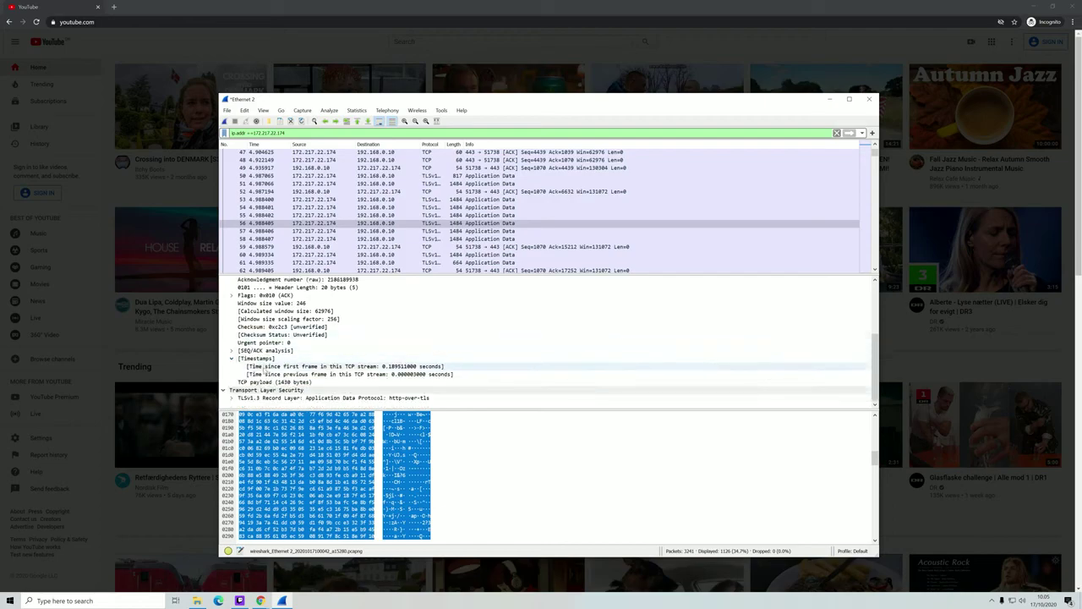
{"action": "scroll", "coordinate": [267, 365], "scroll_direction": "up", "scroll_amount": 3}
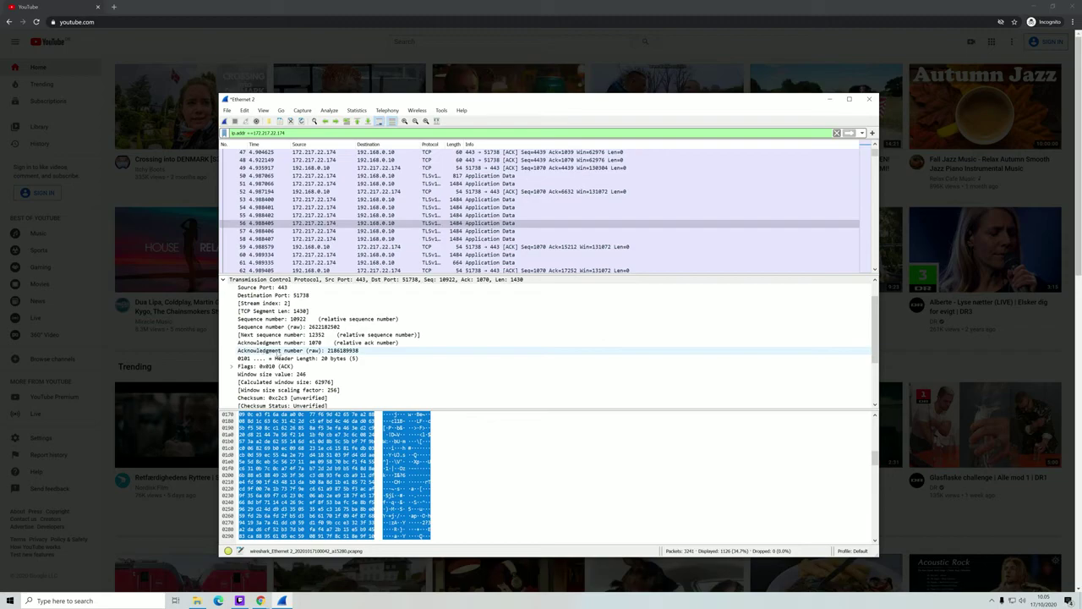
{"action": "scroll", "coordinate": [277, 350], "scroll_direction": "up", "scroll_amount": 1}
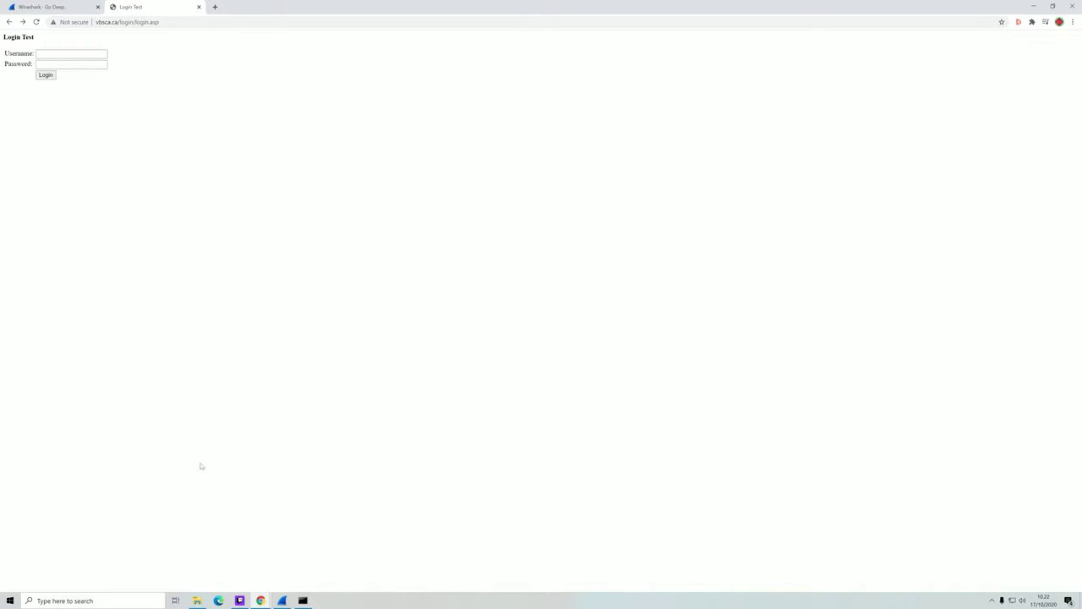
- Start a new Wireshark capture, discarding the old packets without saving
{"action": "left_click", "coordinate": [281, 600]}
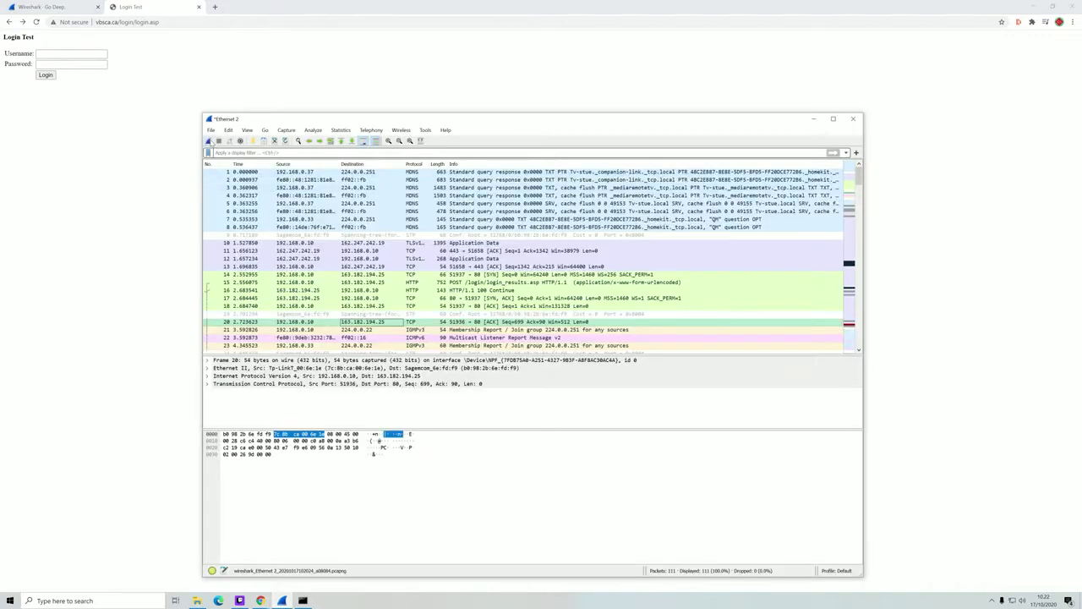
{"action": "left_click", "coordinate": [208, 140]}
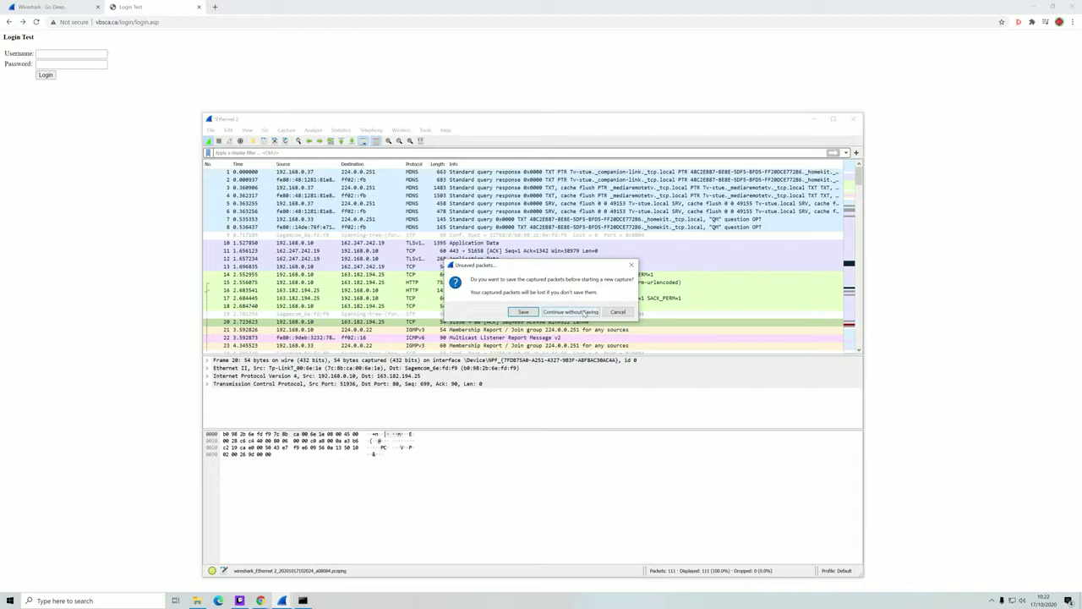
{"action": "left_click", "coordinate": [584, 311]}
- Enter a test username on the Login Test page and submit the form
{"action": "left_click", "coordinate": [150, 179]}
{"action": "left_click", "coordinate": [71, 64]}
{"action": "left_click", "coordinate": [71, 54]}
{"action": "type", "text": "admin"}
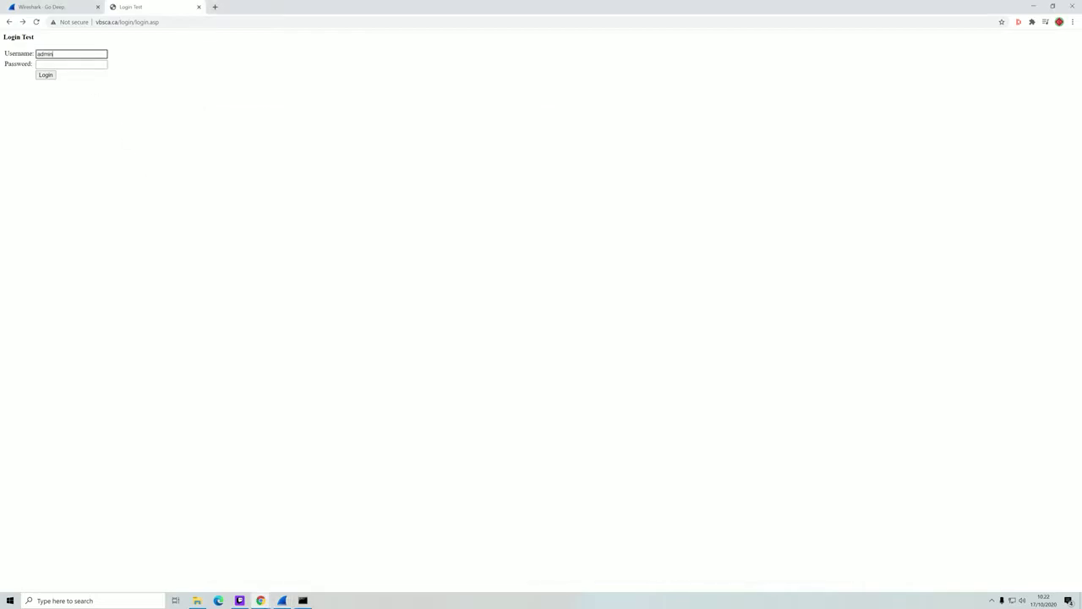
{"action": "type", "text": "123"}
{"action": "key", "text": "Tab"}
{"action": "left_click", "coordinate": [47, 76]}
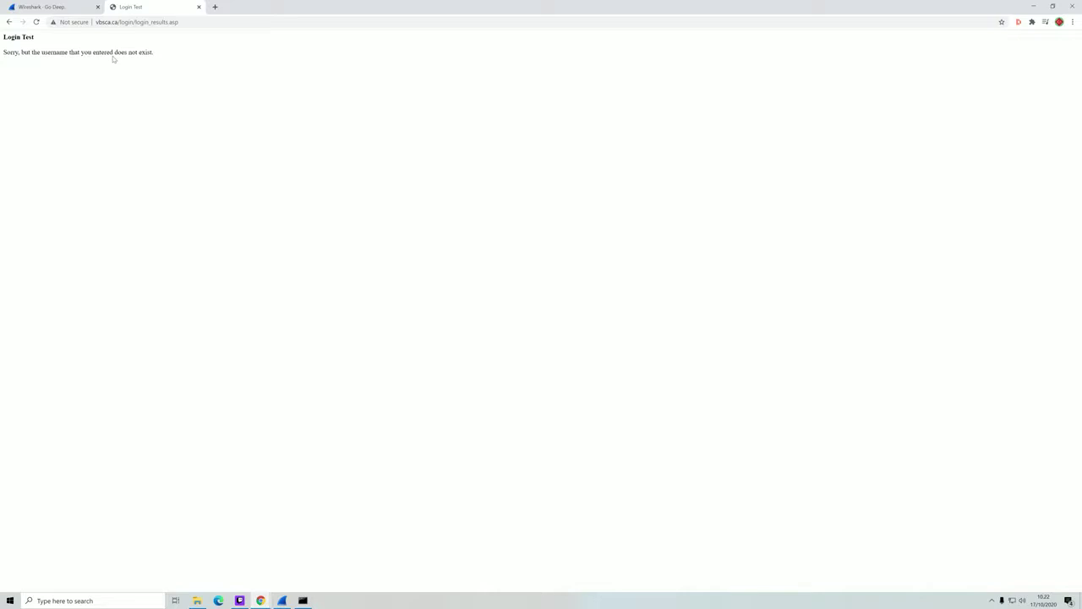
- Stop the capture and begin a 'tcp contains' display filter
{"action": "left_click", "coordinate": [279, 602]}
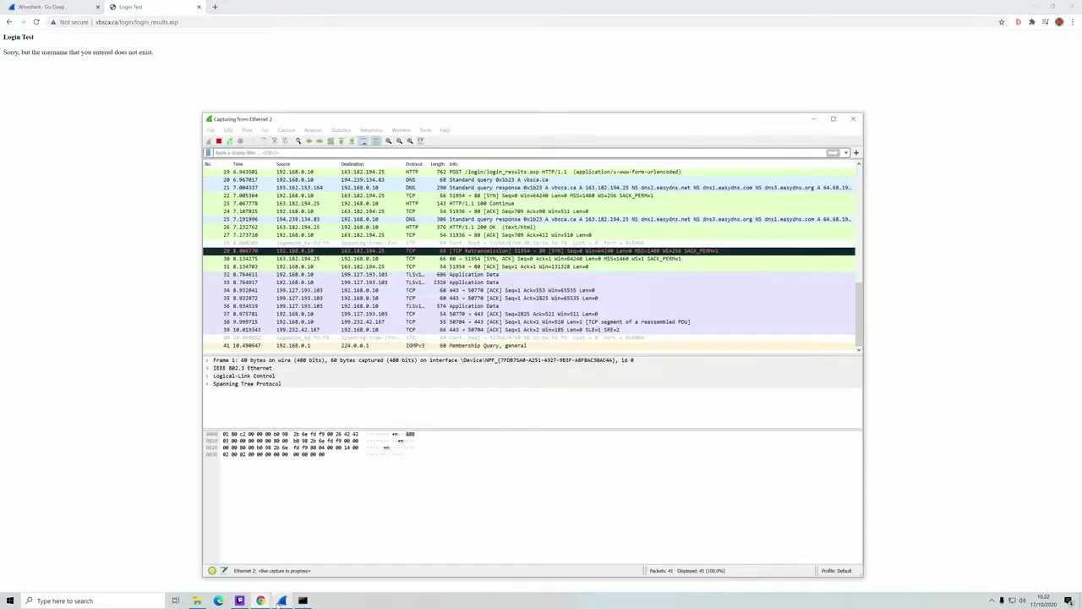
{"action": "left_click", "coordinate": [219, 141]}
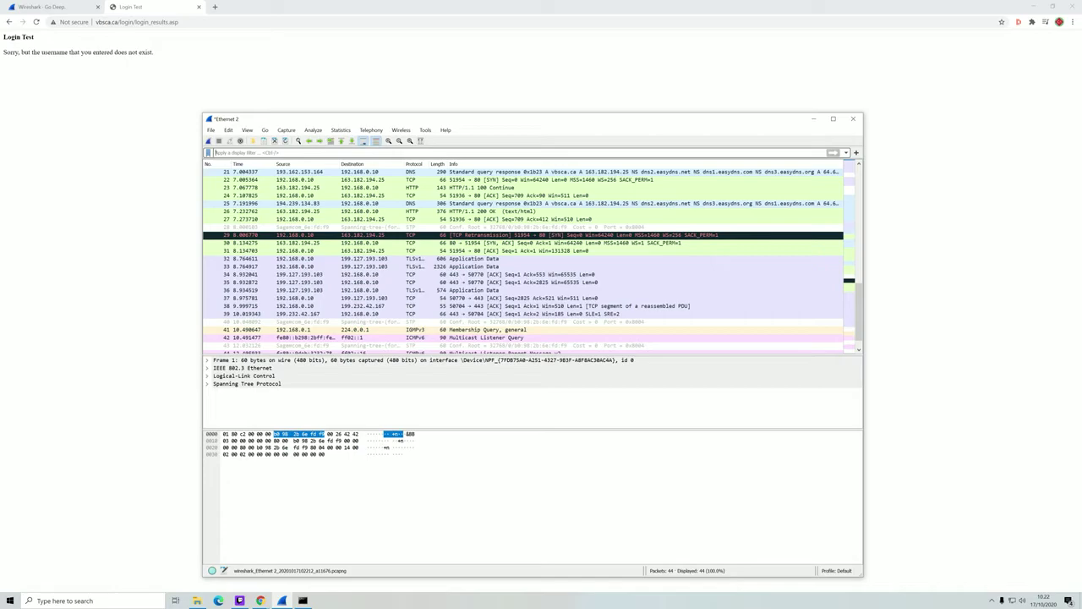
{"action": "type", "text": "tcp"}
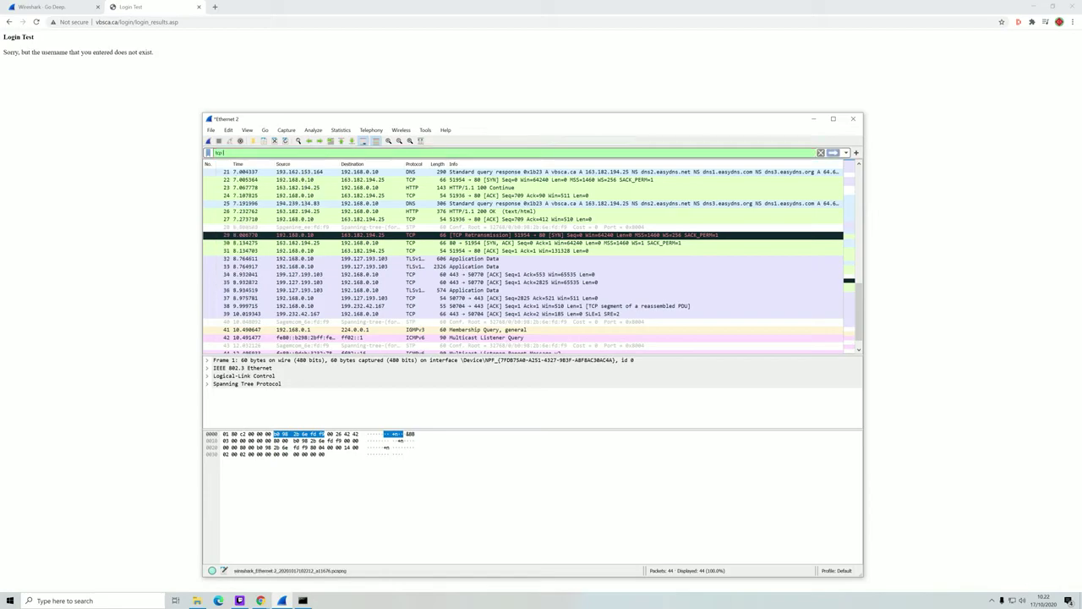
{"action": "type", "text": " contains"}
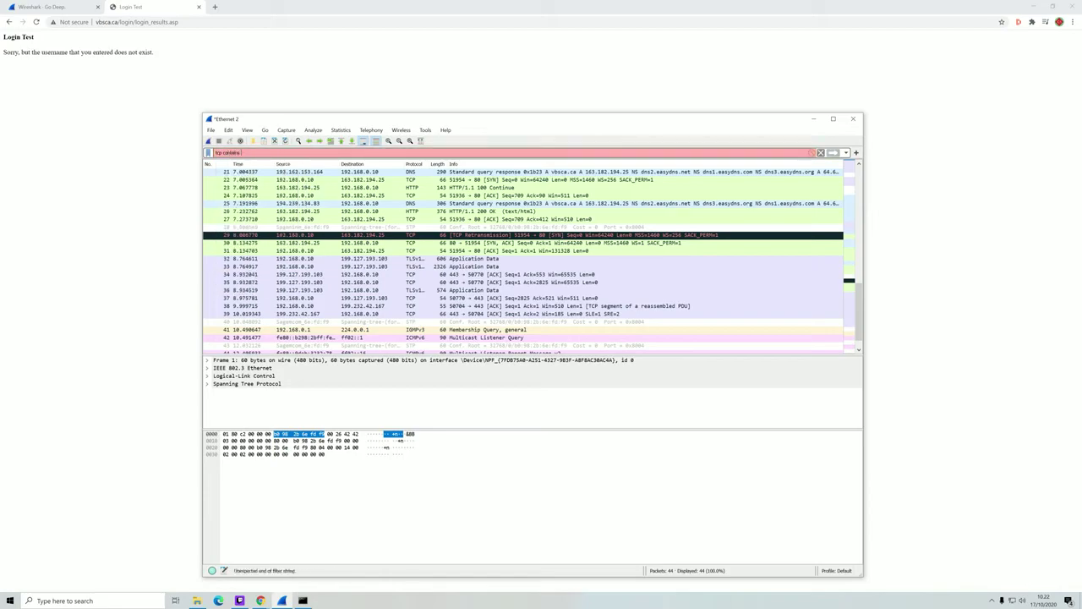
{"action": "left_click", "coordinate": [9, 22]}
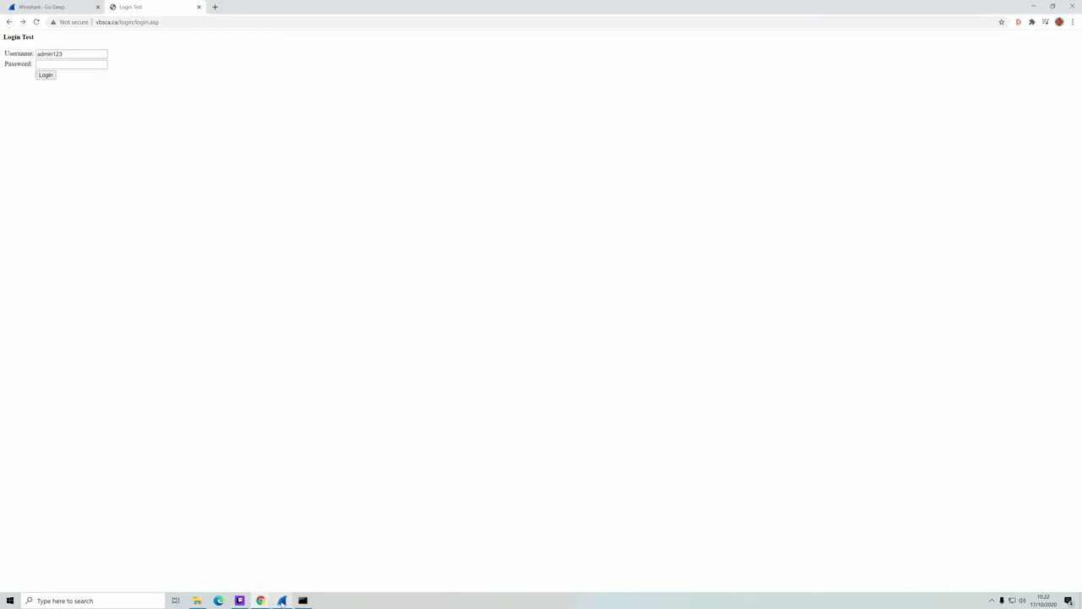
{"action": "left_click", "coordinate": [282, 600]}
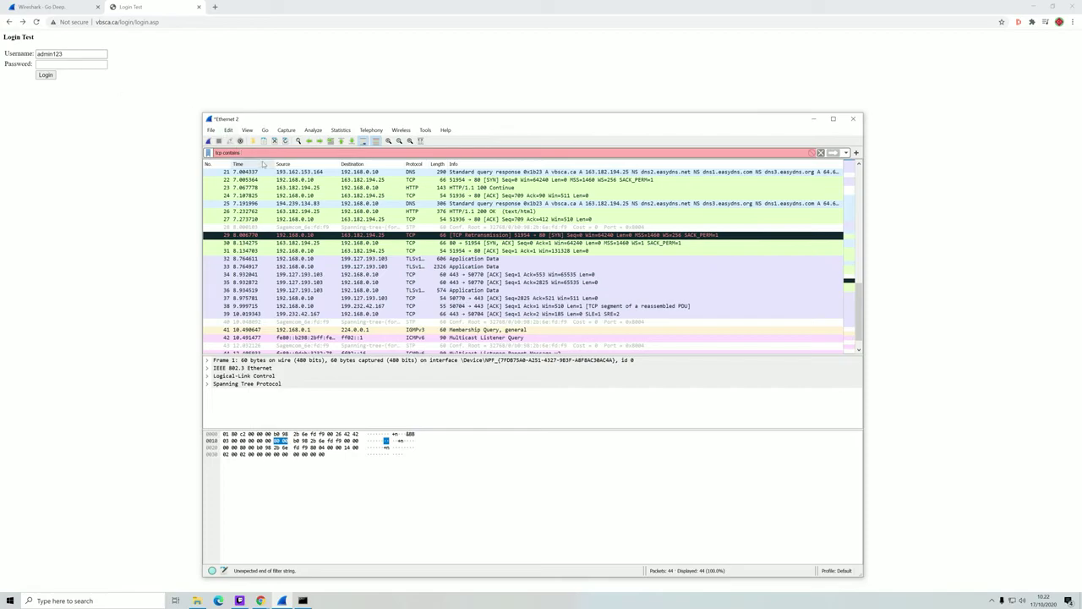
- Apply 'tcp contains username' and inspect matching response packet 26
{"action": "type", "text": "username"}
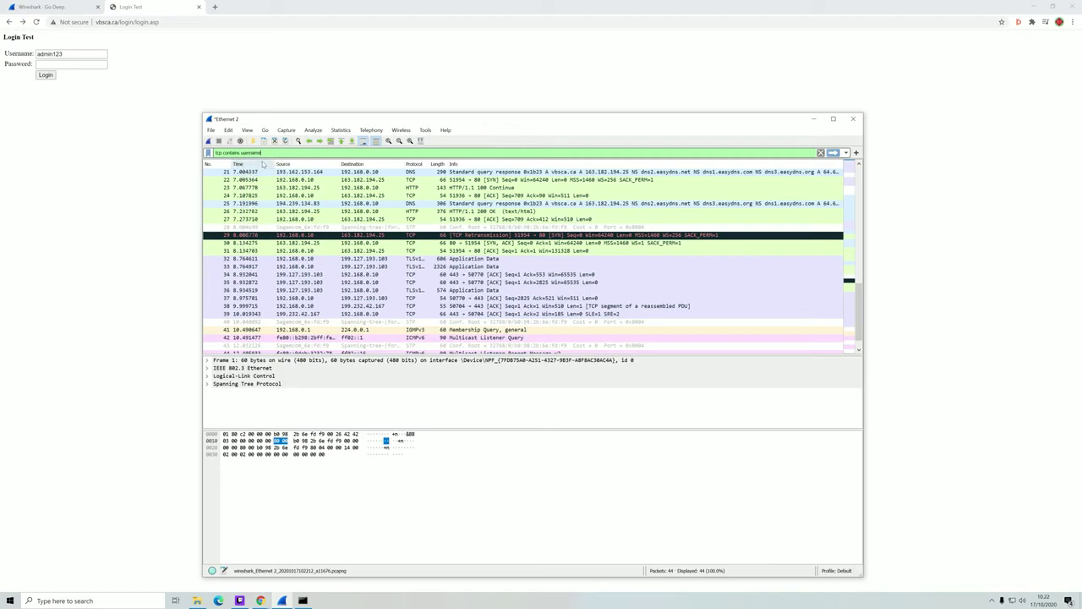
{"action": "key", "text": "Return"}
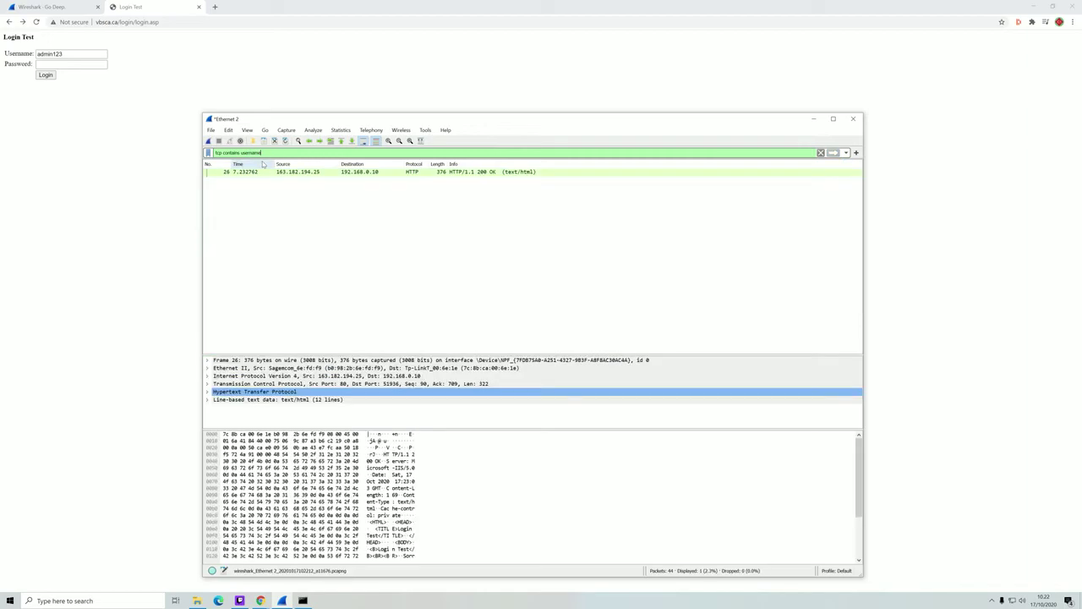
{"action": "left_click", "coordinate": [362, 173]}
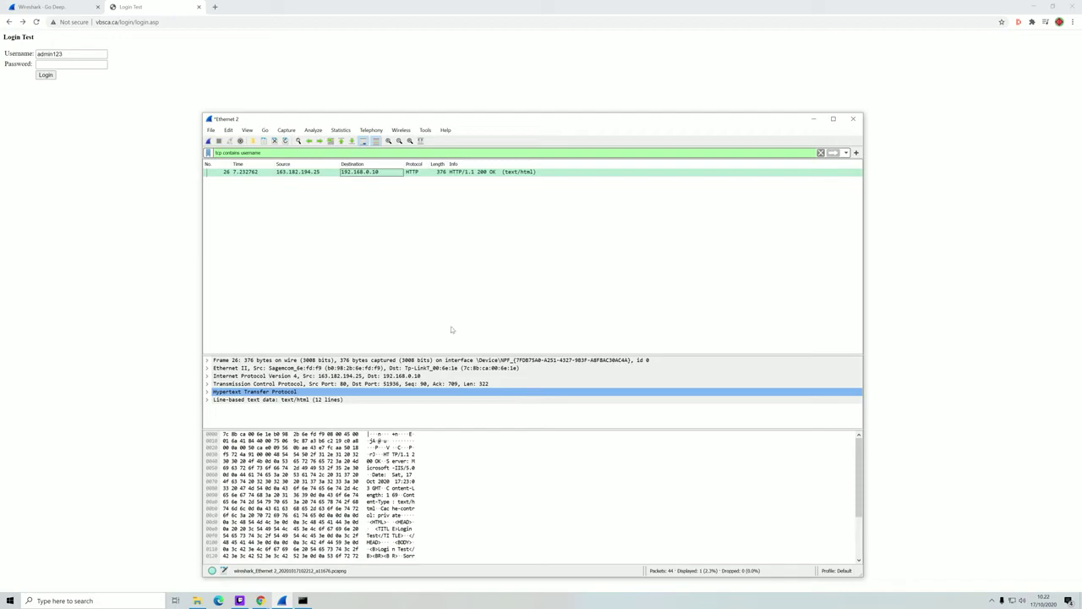
{"action": "scroll", "coordinate": [449, 458], "scroll_direction": "down", "scroll_amount": 2}
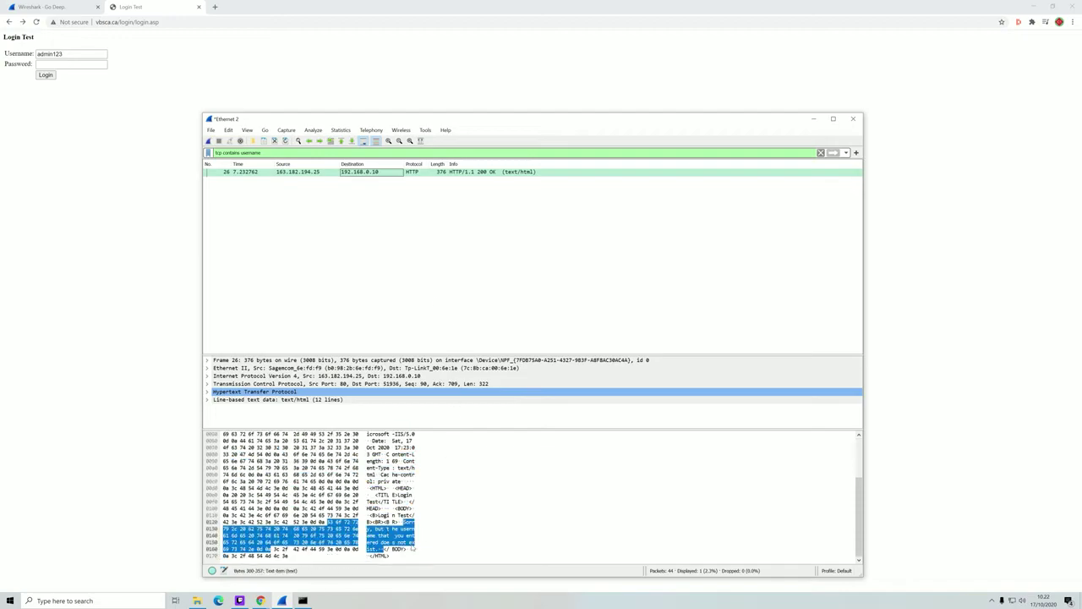
{"action": "scroll", "coordinate": [412, 549], "scroll_direction": "up", "scroll_amount": 2}
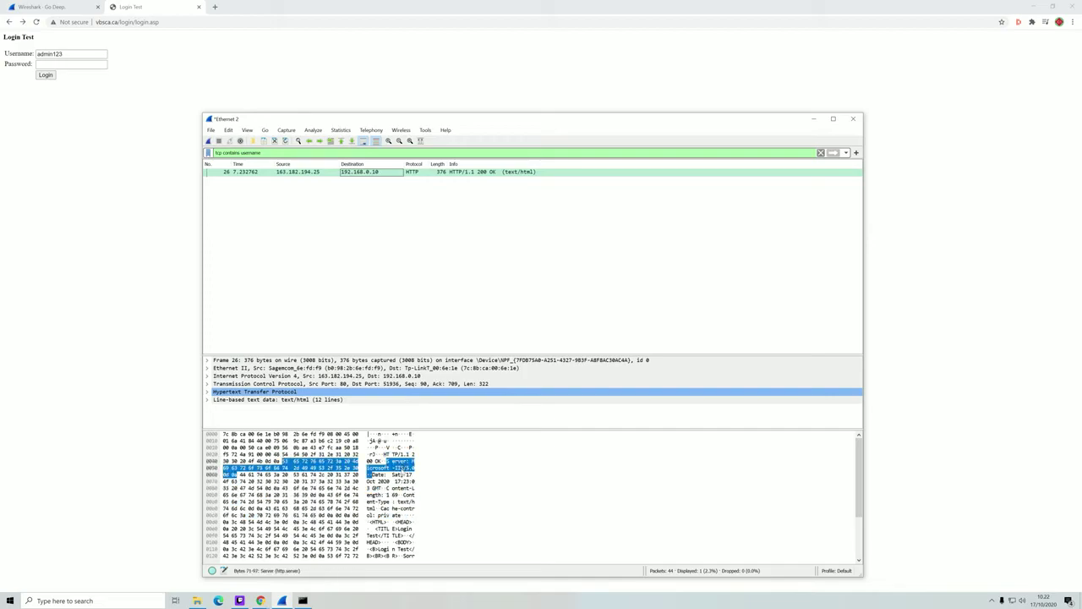
{"action": "scroll", "coordinate": [397, 520], "scroll_direction": "down", "scroll_amount": 2}
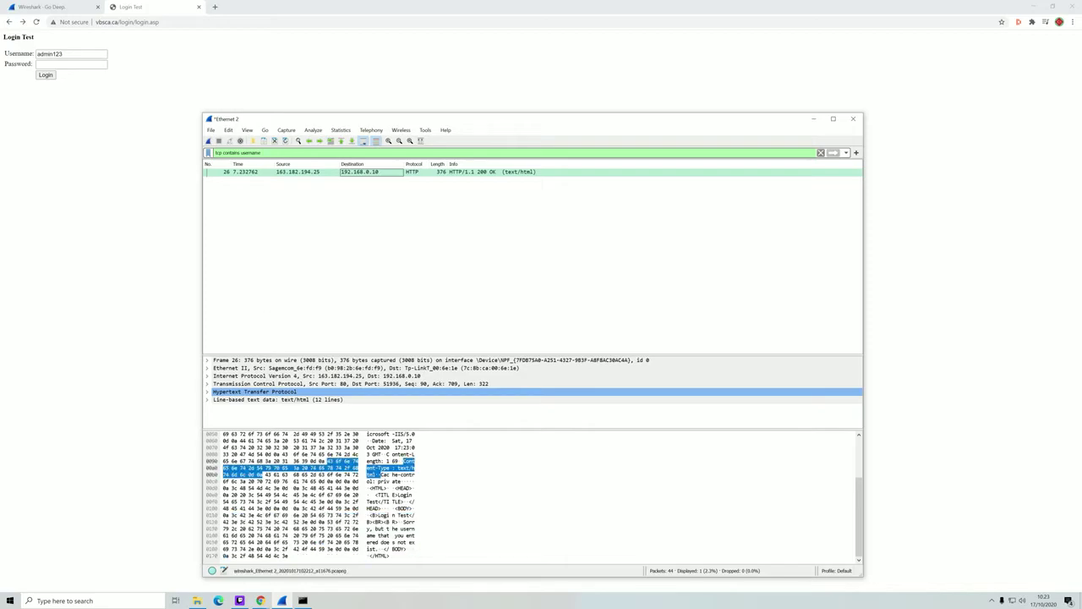
- Change the filter to 'tcp contains' the submitted username, leaving the login POST
{"action": "left_click_drag", "start_coordinate": [264, 153], "coordinate": [250, 153]}
{"action": "key", "text": "BackSpace"}
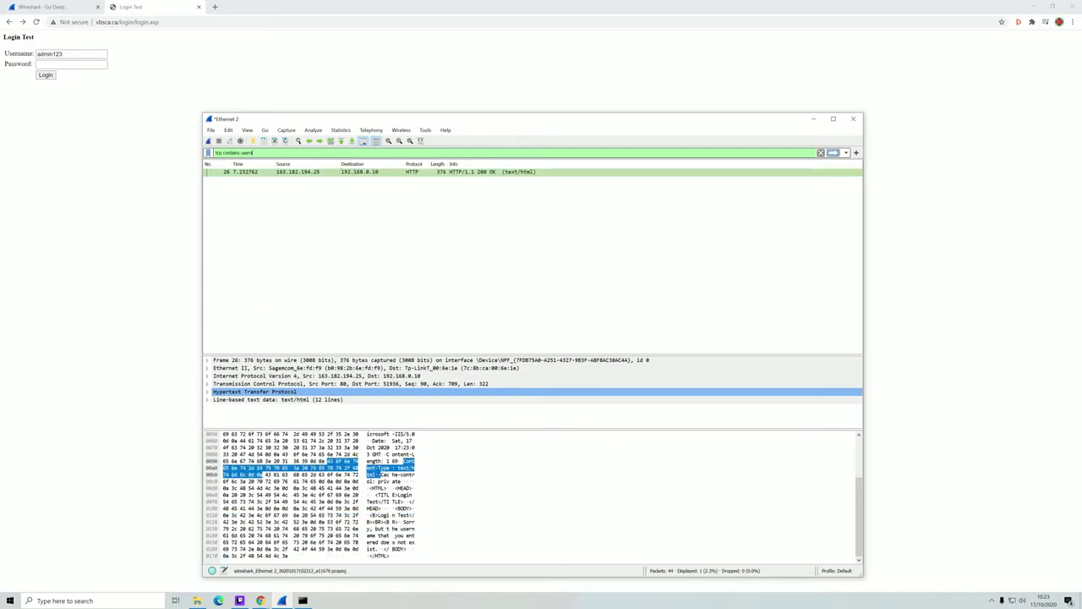
{"action": "key", "text": "Return"}
{"action": "key", "text": "BackSpace"}
{"action": "key", "text": "BackSpace"}
{"action": "key", "text": "BackSpace"}
{"action": "key", "text": "BackSpace"}
{"action": "type", "text": "admin123"}
{"action": "key", "text": "Return"}
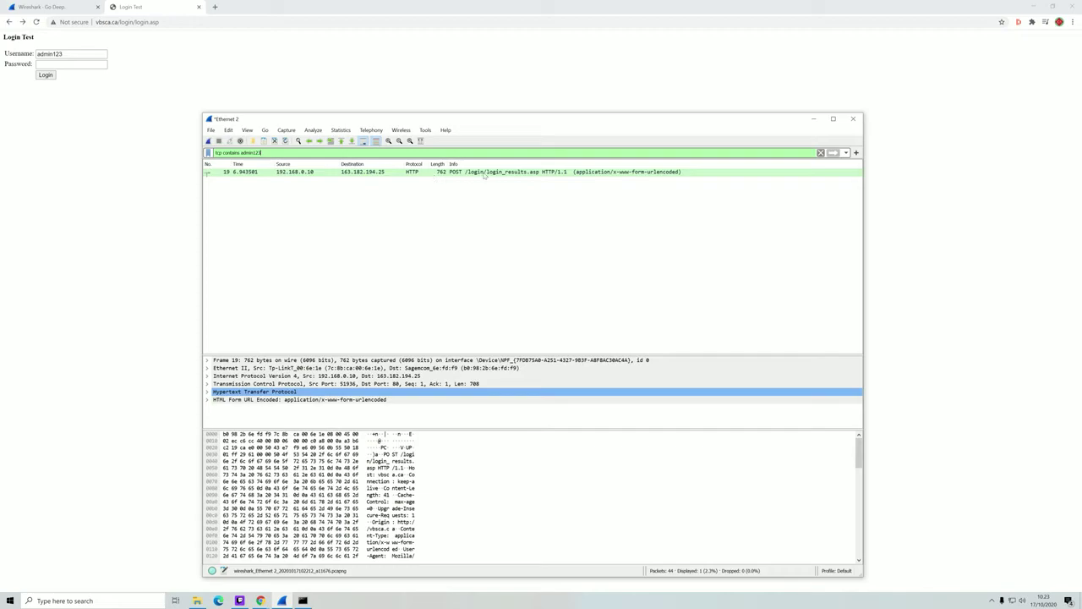
- Scroll POST packet 19's bytes to the form-encoded login fields, then select the filter text
{"action": "scroll", "coordinate": [391, 508], "scroll_direction": "down", "scroll_amount": 4}
{"action": "left_click", "coordinate": [391, 508]}
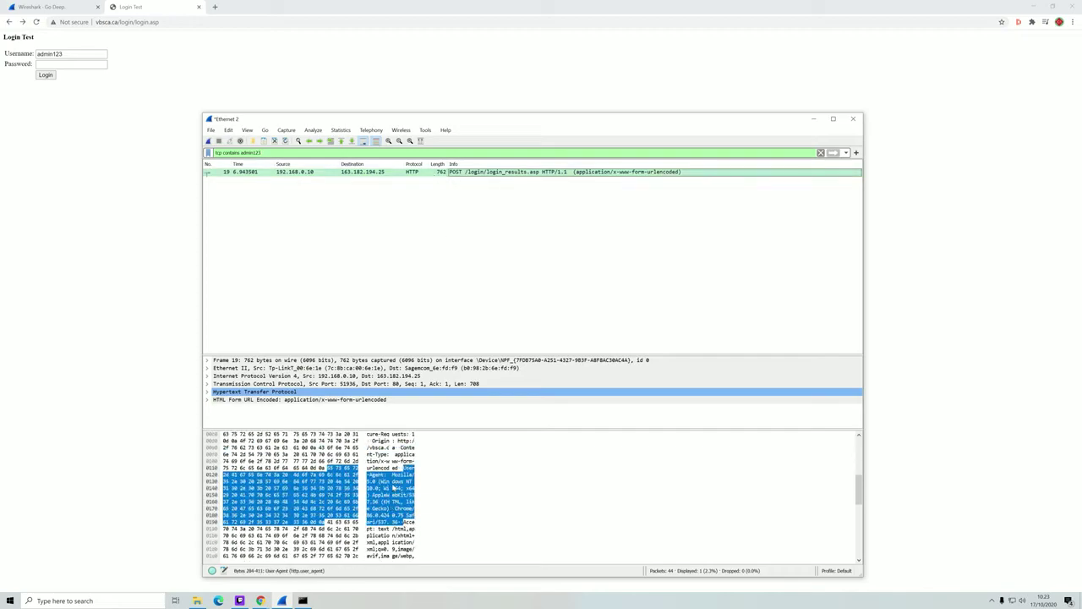
{"action": "scroll", "coordinate": [394, 489], "scroll_direction": "down", "scroll_amount": 6}
{"action": "left_click", "coordinate": [389, 487]}
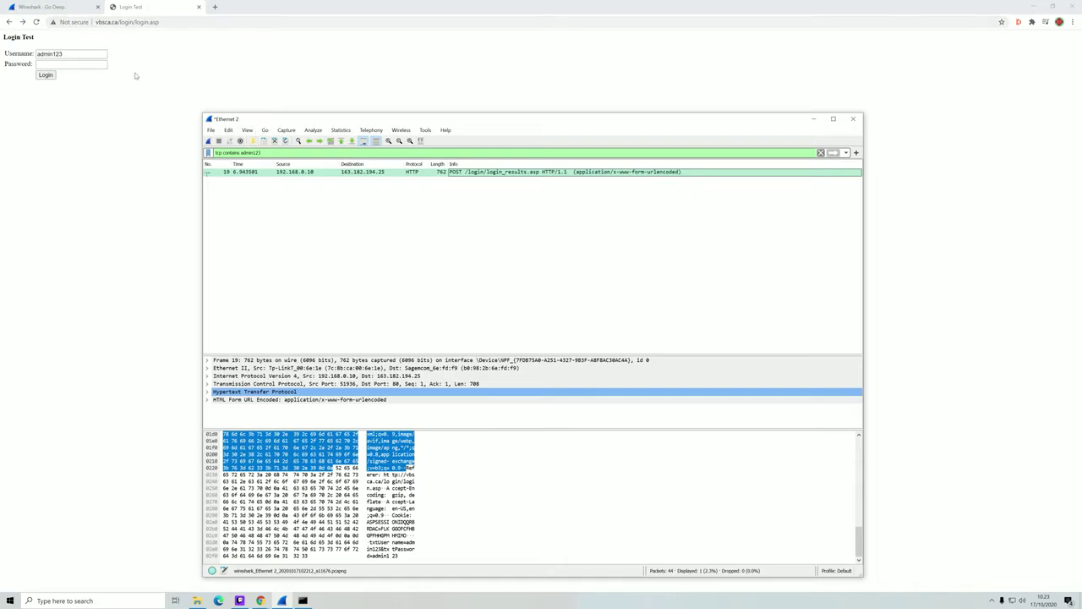
{"action": "triple_click", "coordinate": [241, 152]}
{"action": "left_click_drag", "start_coordinate": [216, 153], "coordinate": [208, 151]}
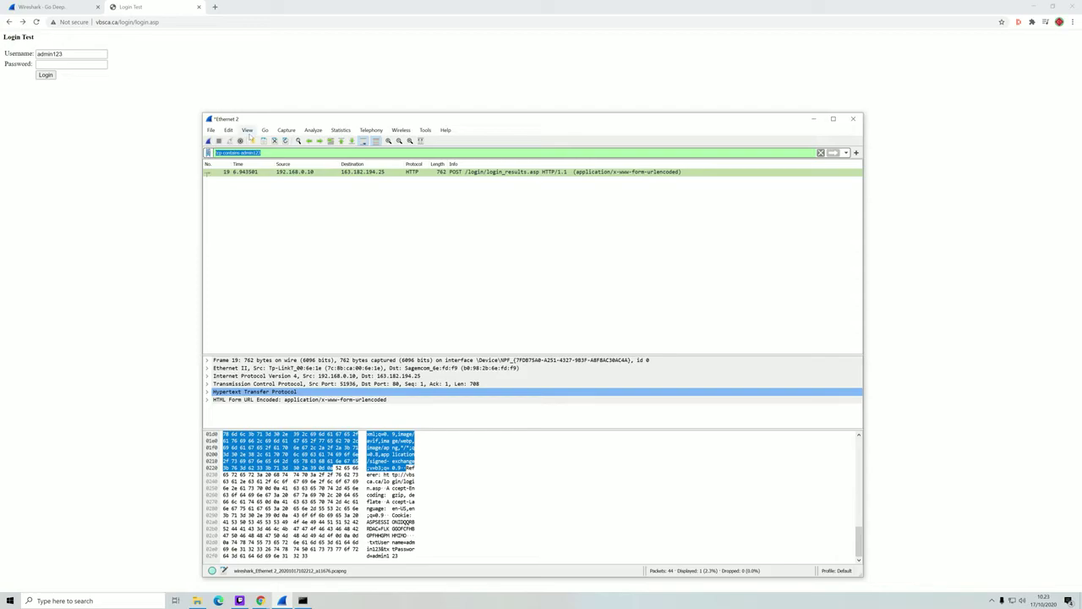
- Look through the Statistics menu options and dismiss it without choosing anything
{"action": "left_click", "coordinate": [341, 129]}
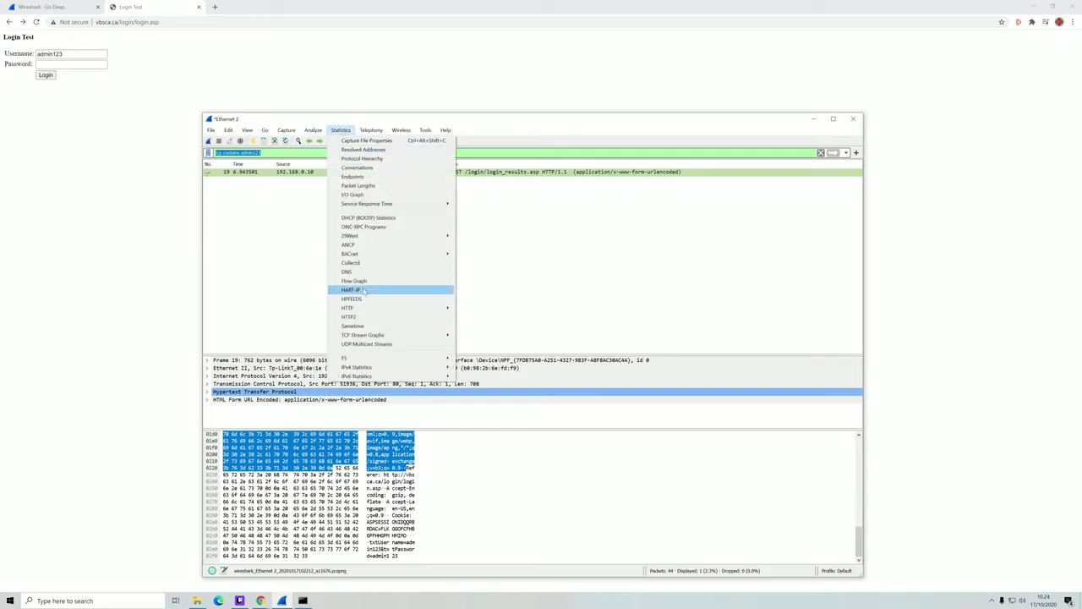
{"action": "mouse_move", "coordinate": [228, 132]}
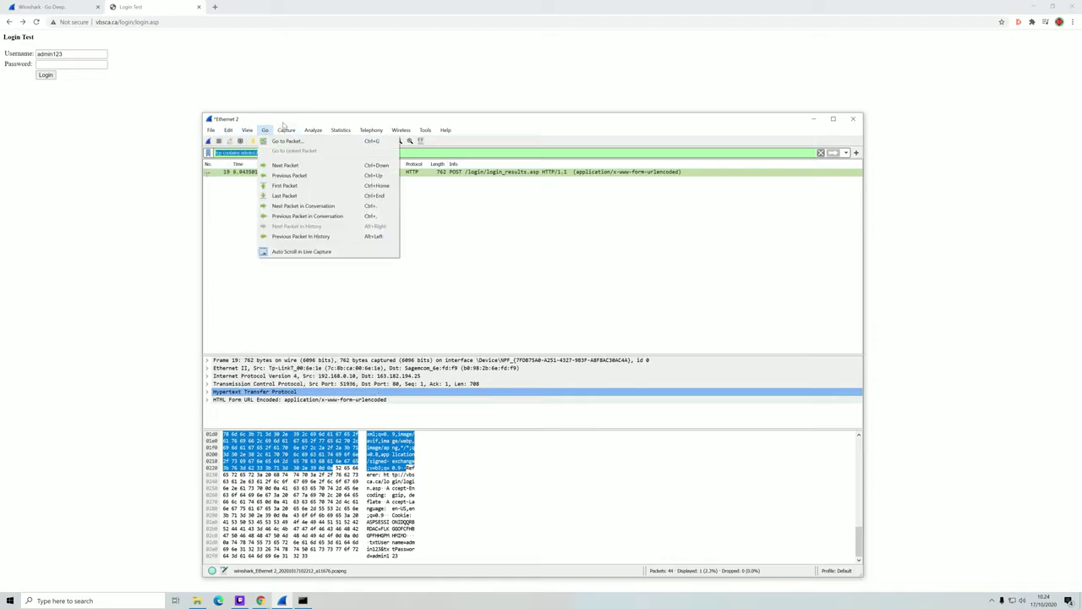
{"action": "left_click", "coordinate": [484, 232]}
- Clear the display filter so all 44 captured packets are listed, and reposition the window
{"action": "triple_click", "coordinate": [246, 152]}
{"action": "key", "text": "BackSpace"}
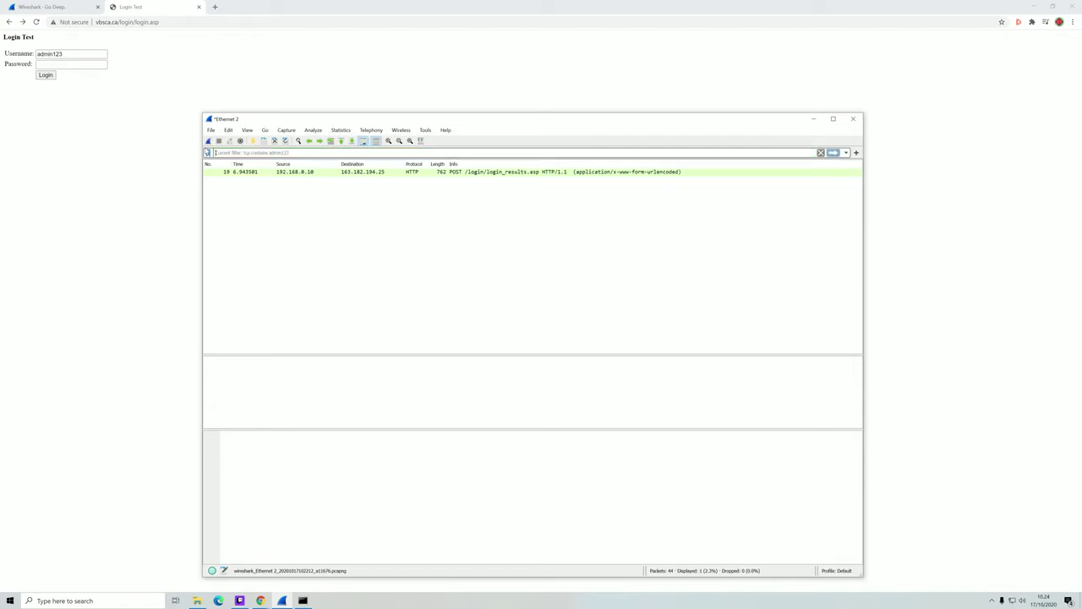
{"action": "key", "text": "Return"}
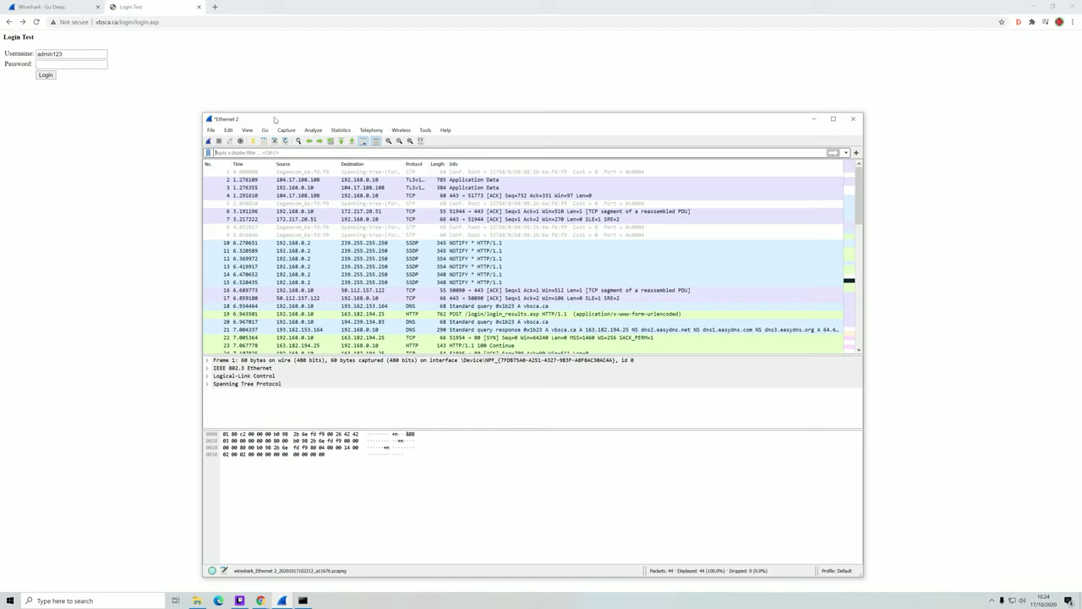
{"action": "left_click_drag", "start_coordinate": [277, 119], "coordinate": [270, 100]}
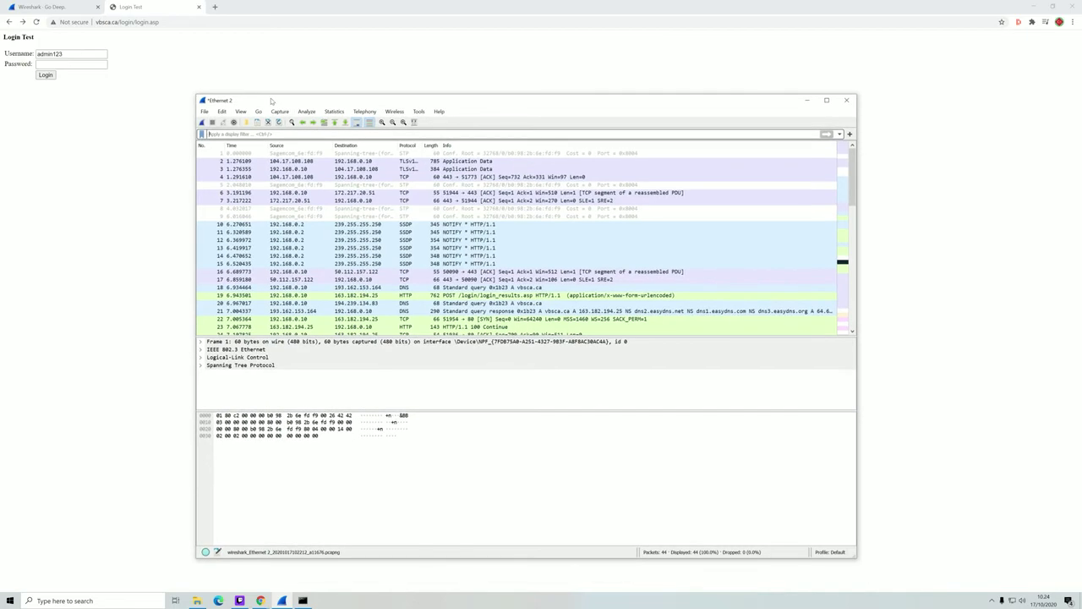